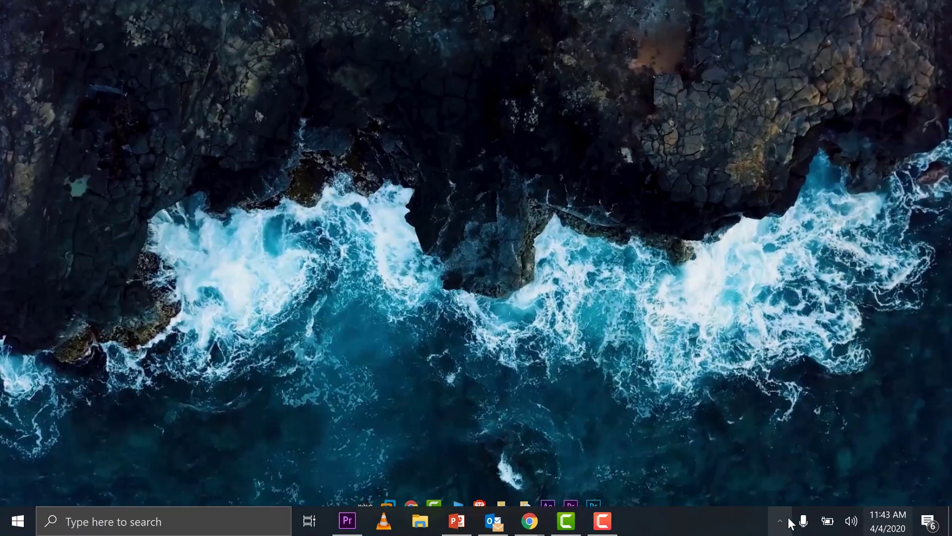
Open the wired Ethernet adapter's properties from Network Connections
click(828, 520)
click(736, 427)
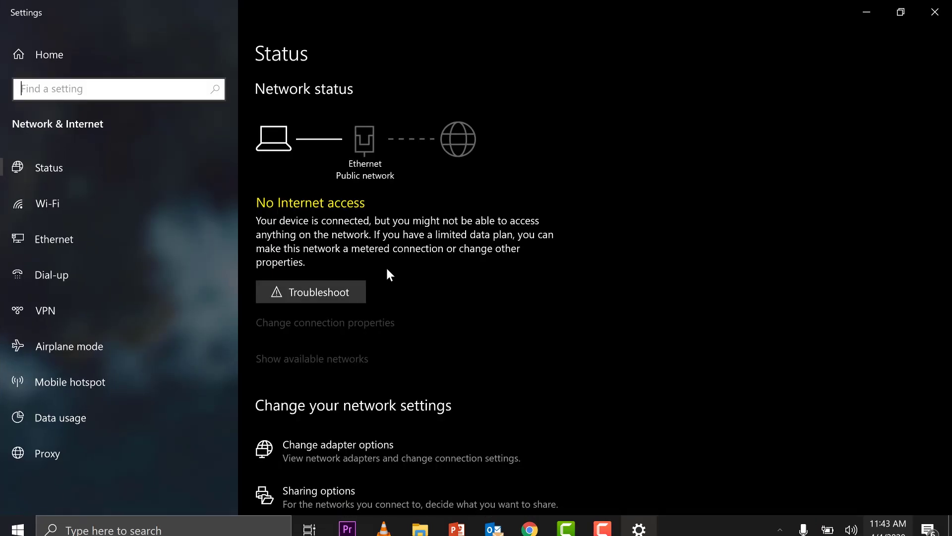
click(50, 254)
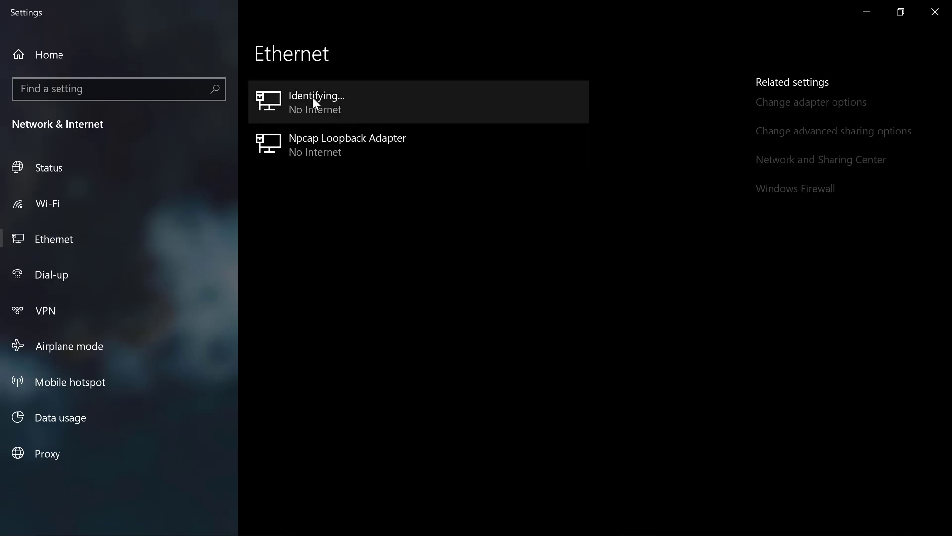
click(805, 104)
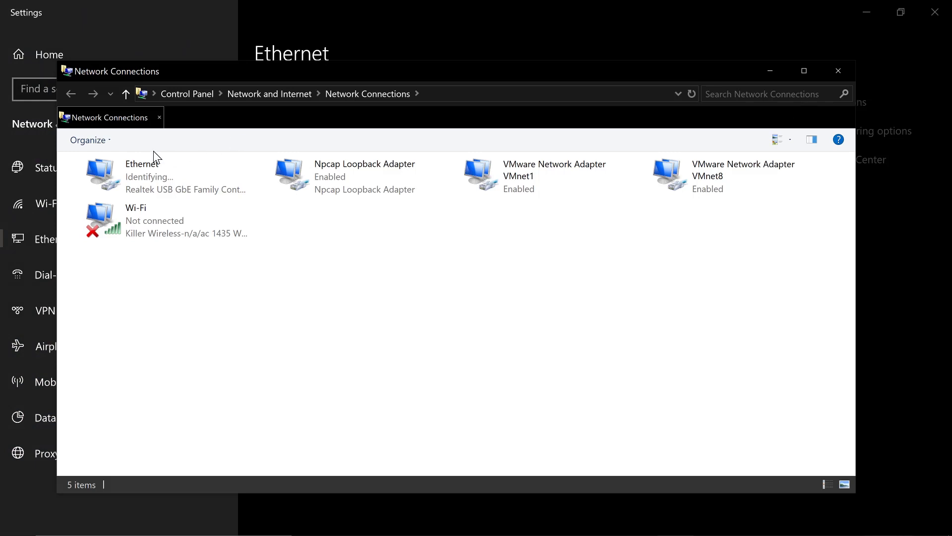
double_click(152, 180)
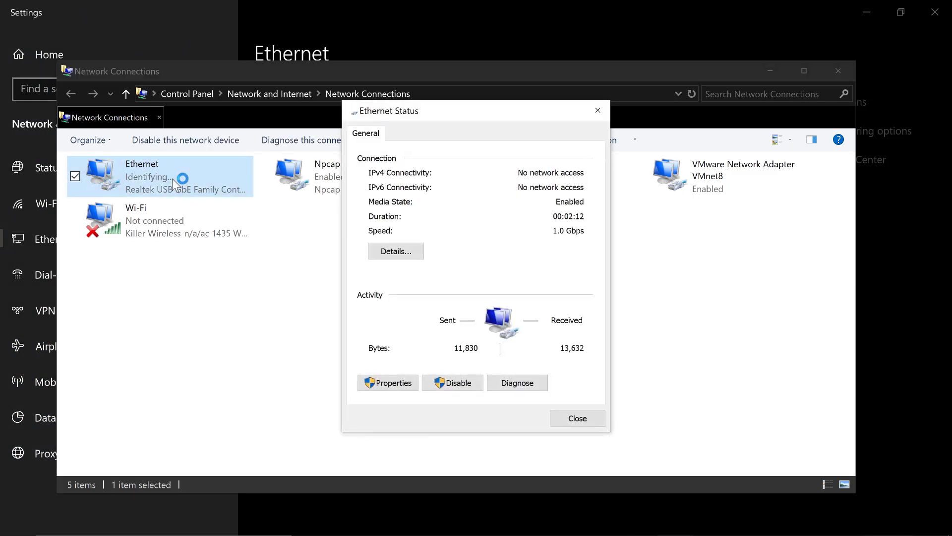
click(399, 385)
Give IPv4 the static address 192.168.1.10 with mask 255.255.255.0, then close all dialogs
scroll(497, 302, down, 2)
double_click(444, 269)
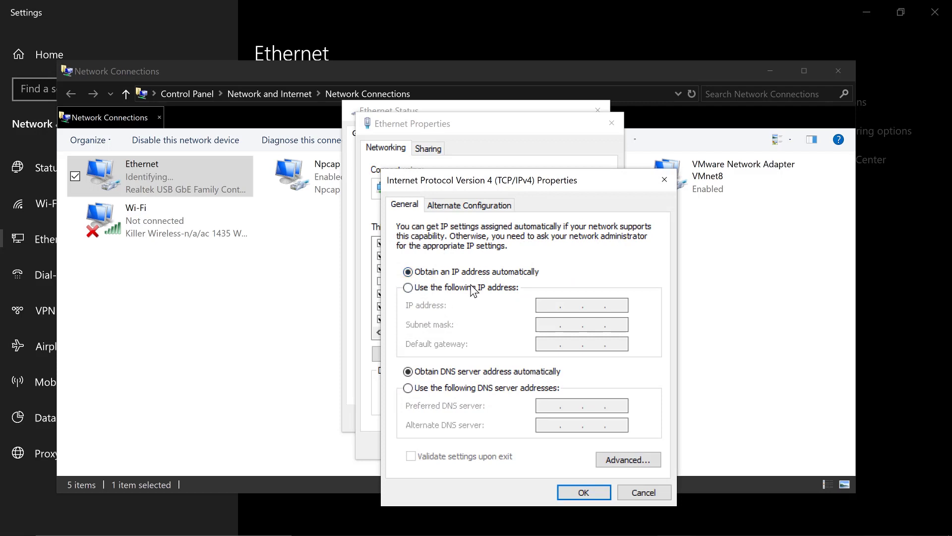
click(472, 288)
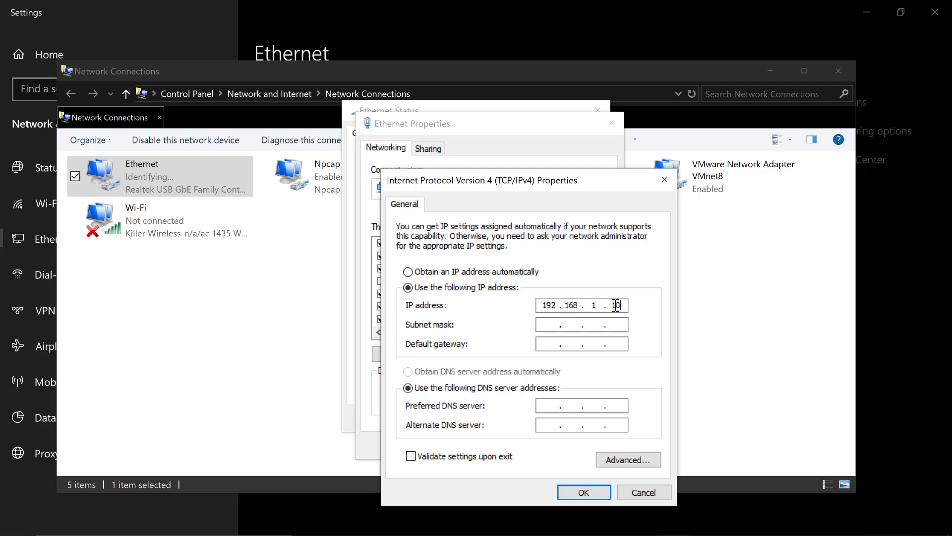
click(547, 327)
click(585, 495)
click(548, 449)
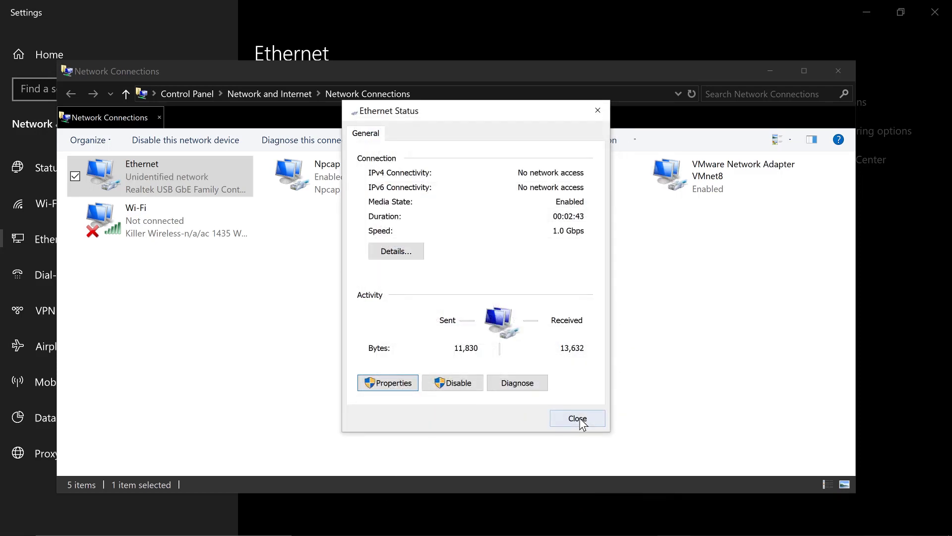
click(580, 423)
click(845, 71)
Load the router address 192.168.1.1 in a new Chrome tab
click(867, 5)
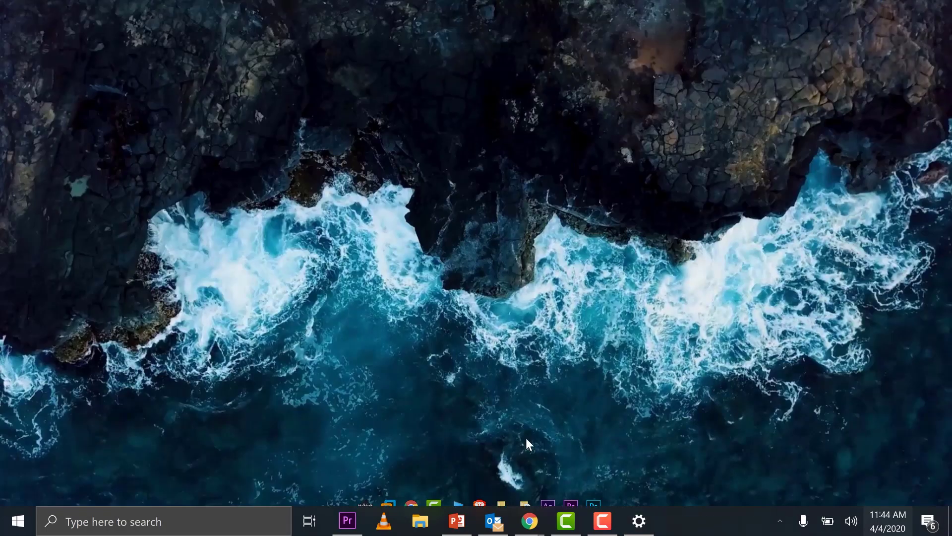
mouse_move(530, 520)
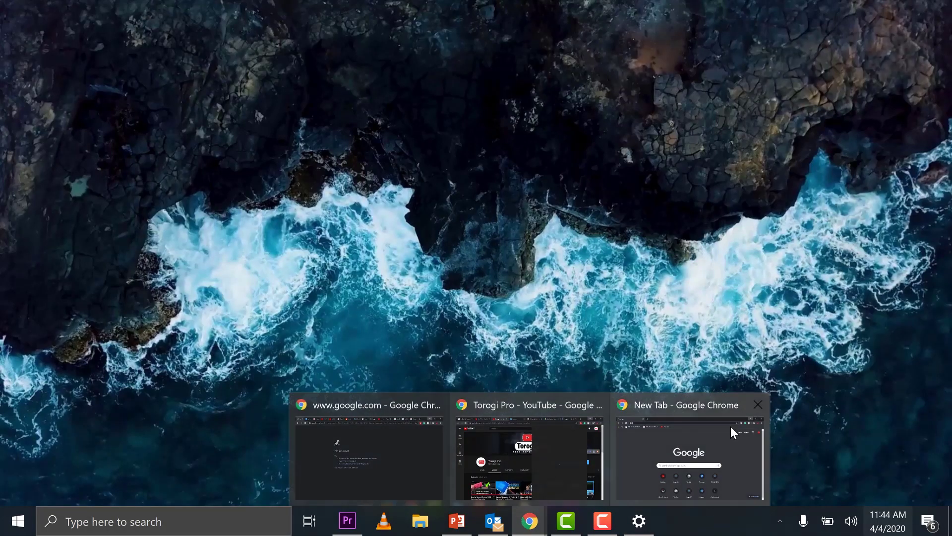
click(661, 444)
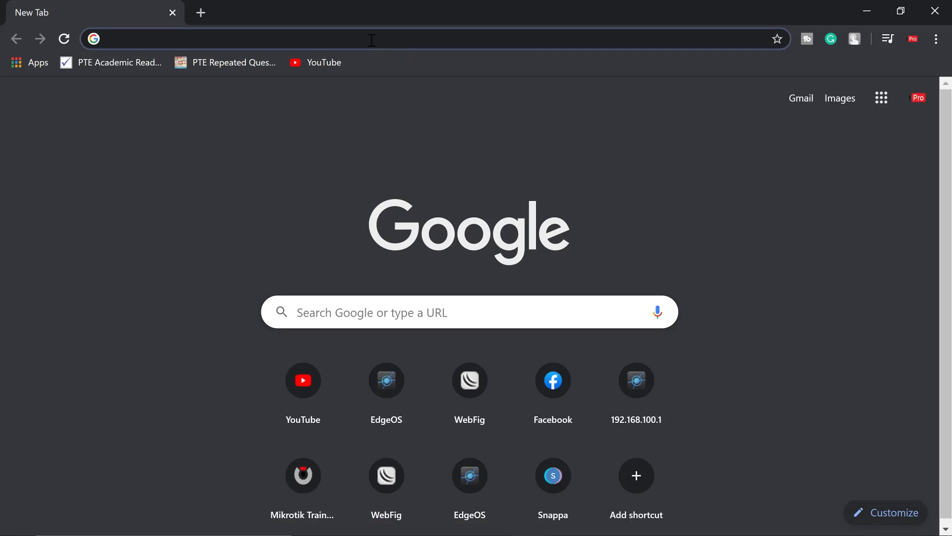
text(192.16)
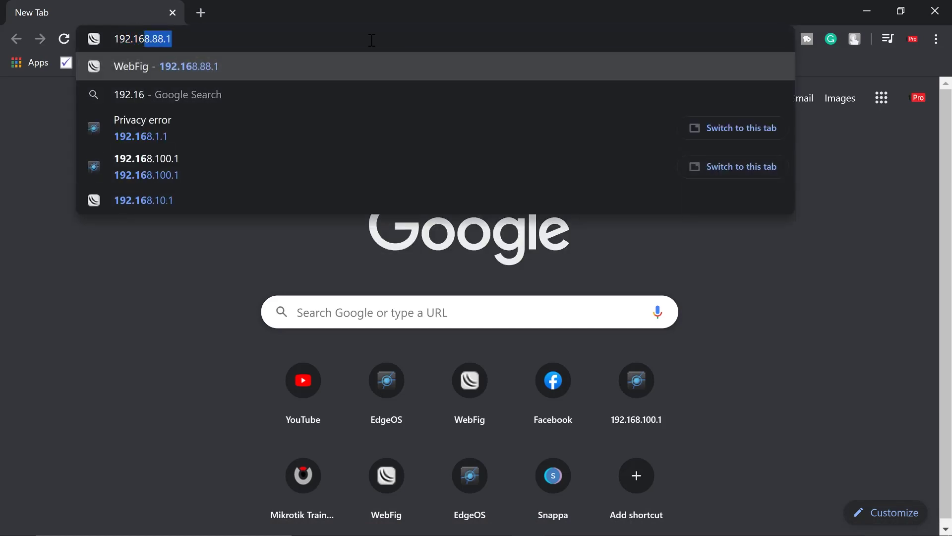
text(8.1.1)
key(Return)
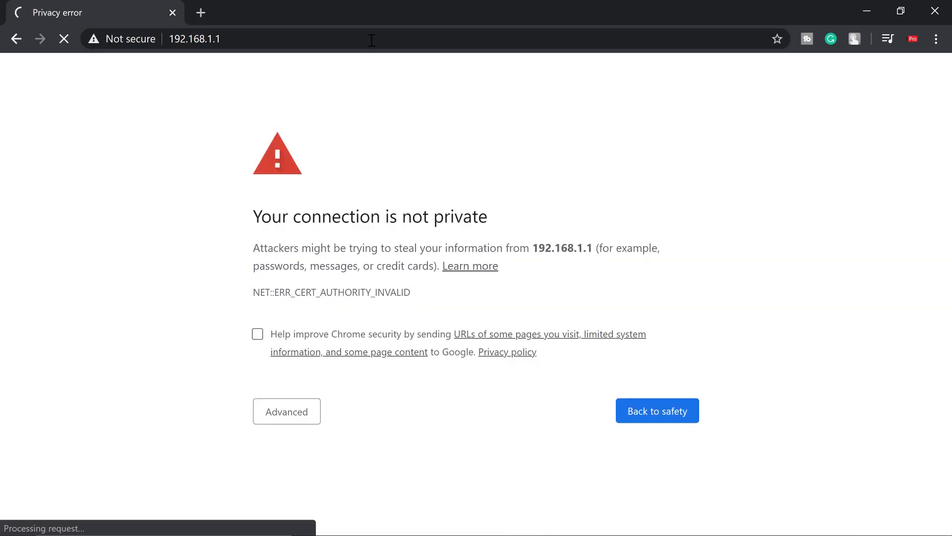
Proceed past the certificate warning and enter the username ubnt
click(286, 413)
scroll(346, 382, down, 1)
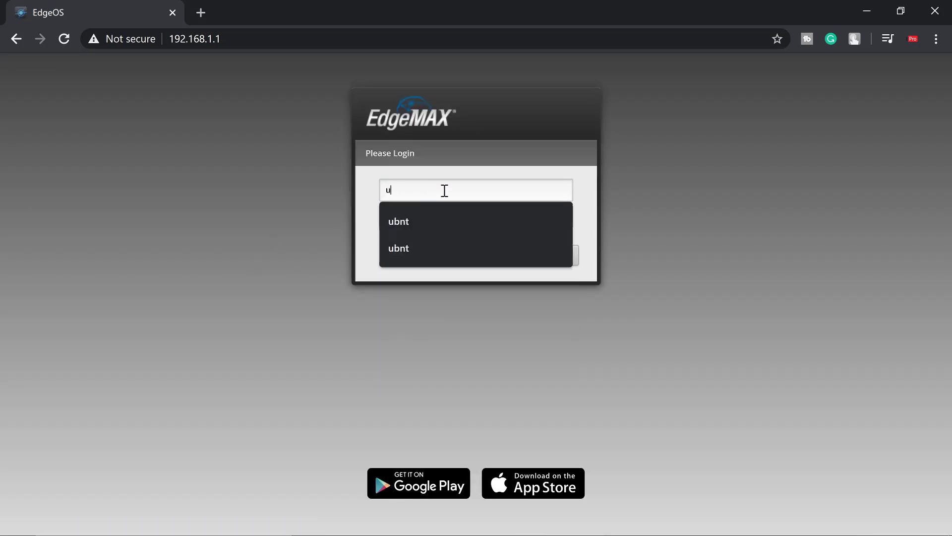
text(nt)
key(Tab)
Enter the password, log in, and decline the Basic Setup wizard
text(ub)
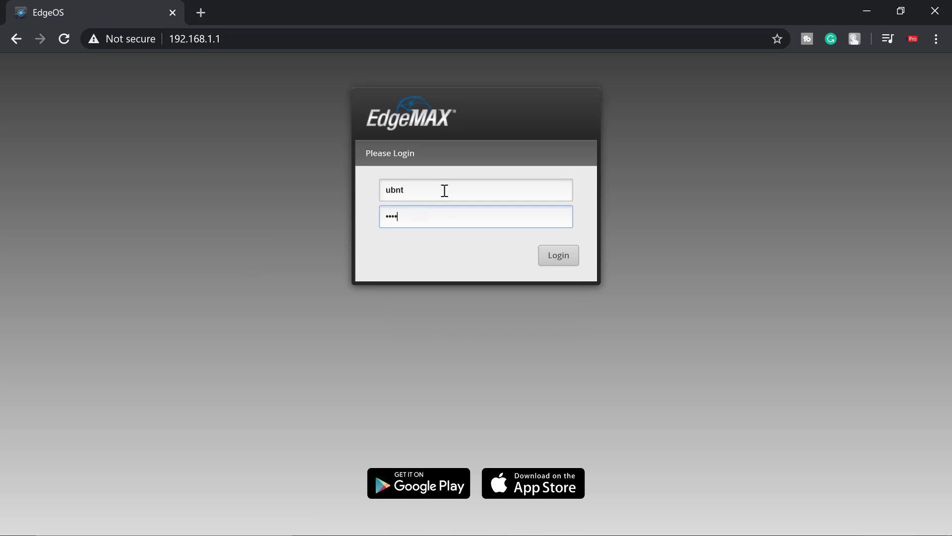
text(nt)
click(559, 257)
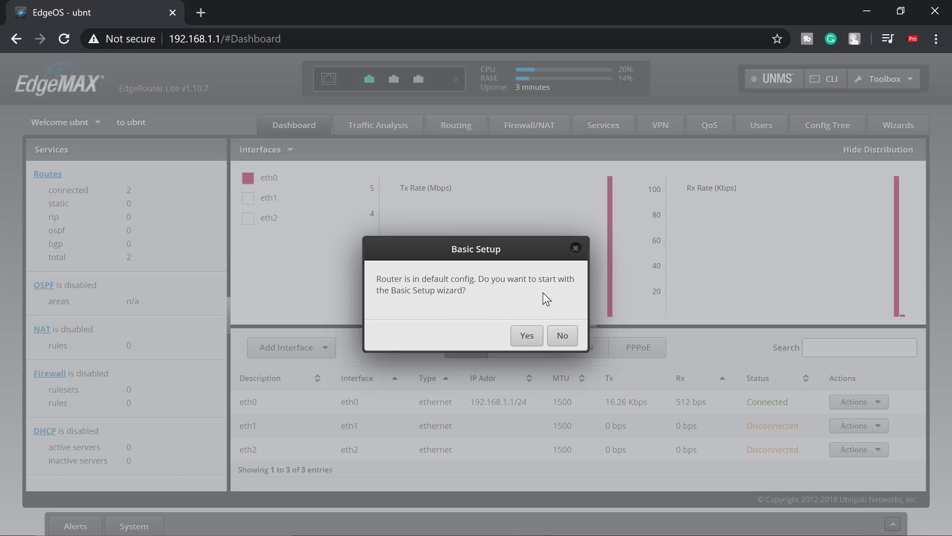
click(560, 335)
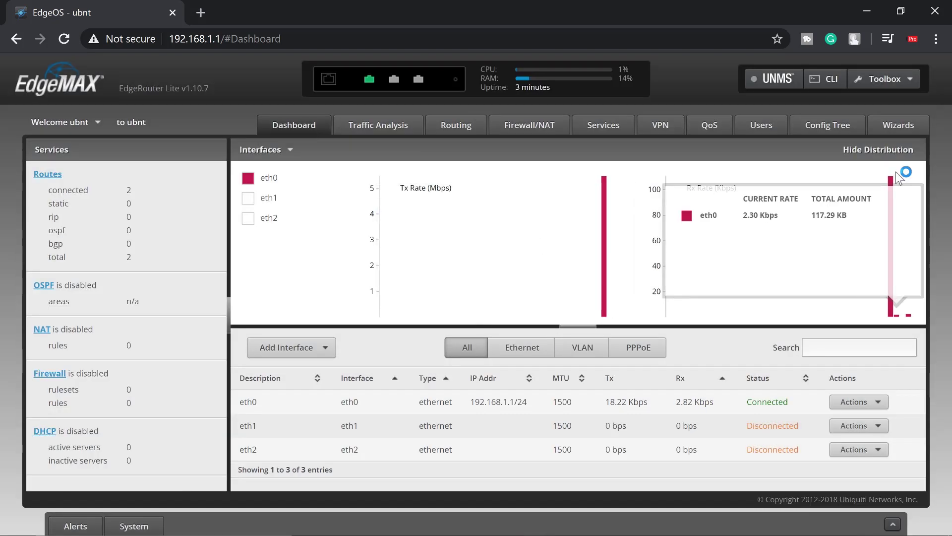
Start the Load Balancing setup wizard from the Wizards list
click(903, 124)
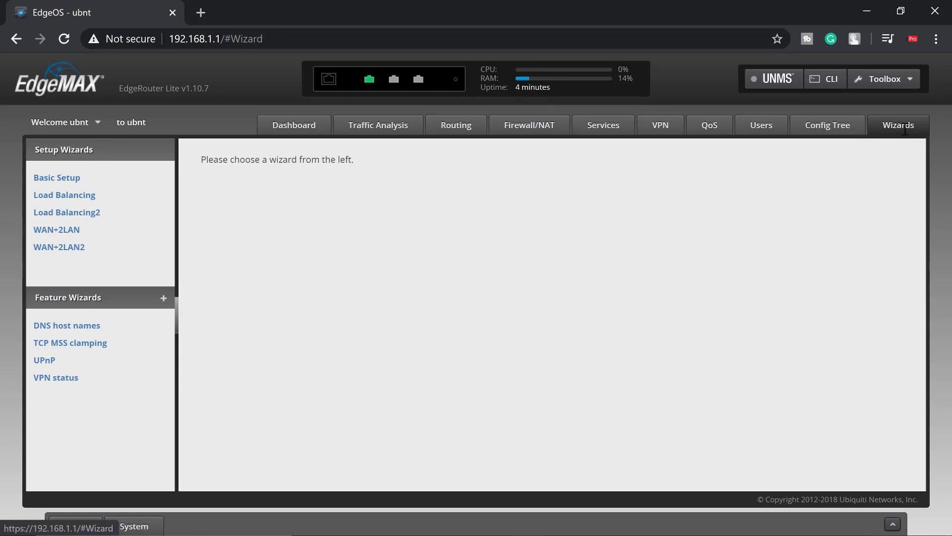
click(77, 195)
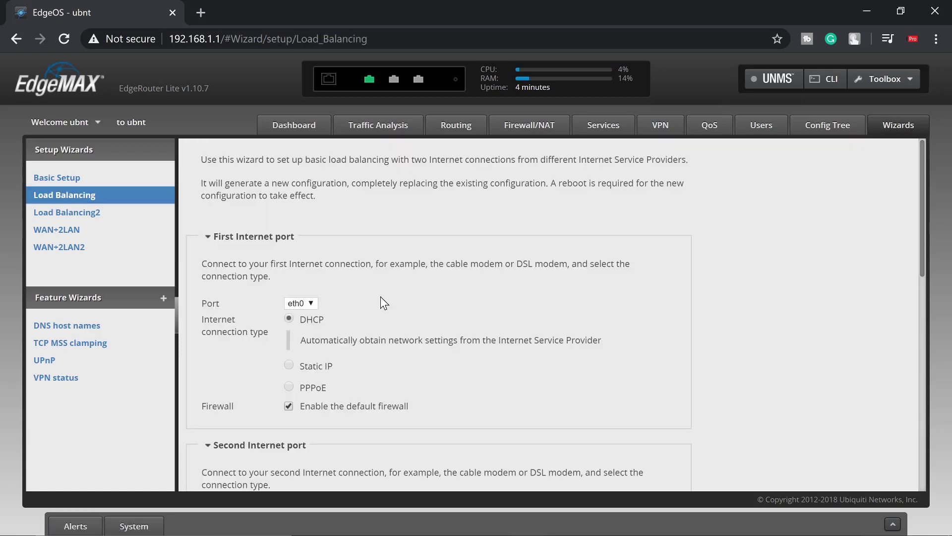
scroll(380, 296, down, 3)
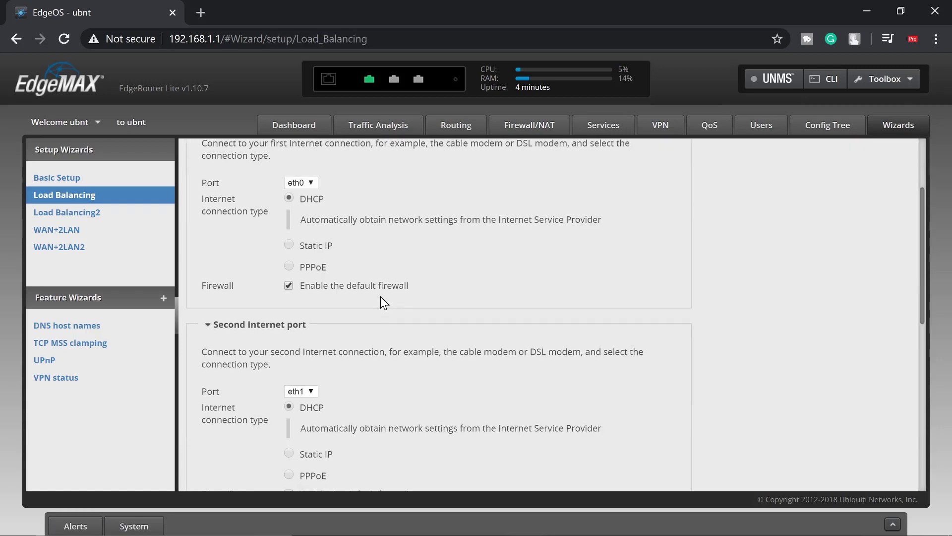
scroll(380, 296, up, 3)
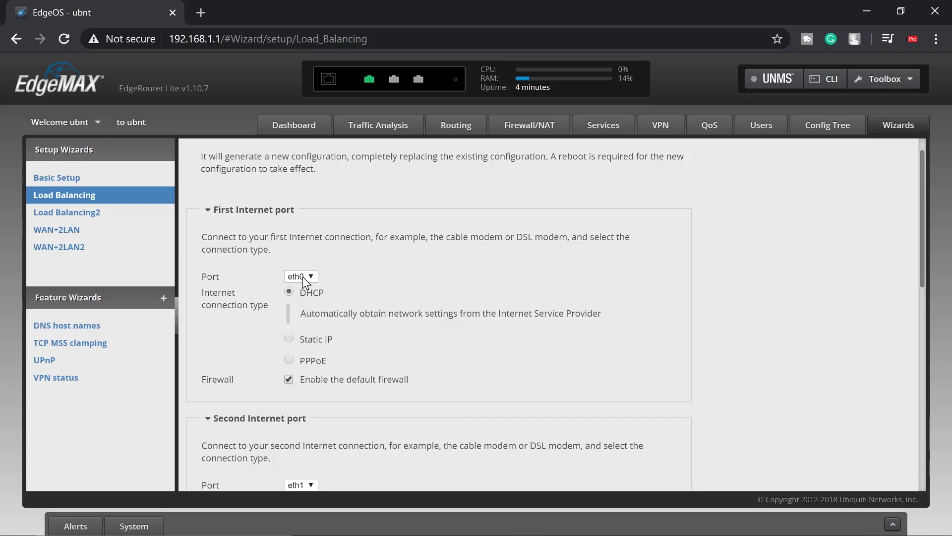
Set the first Internet port to eth1 and the second to eth2
click(303, 276)
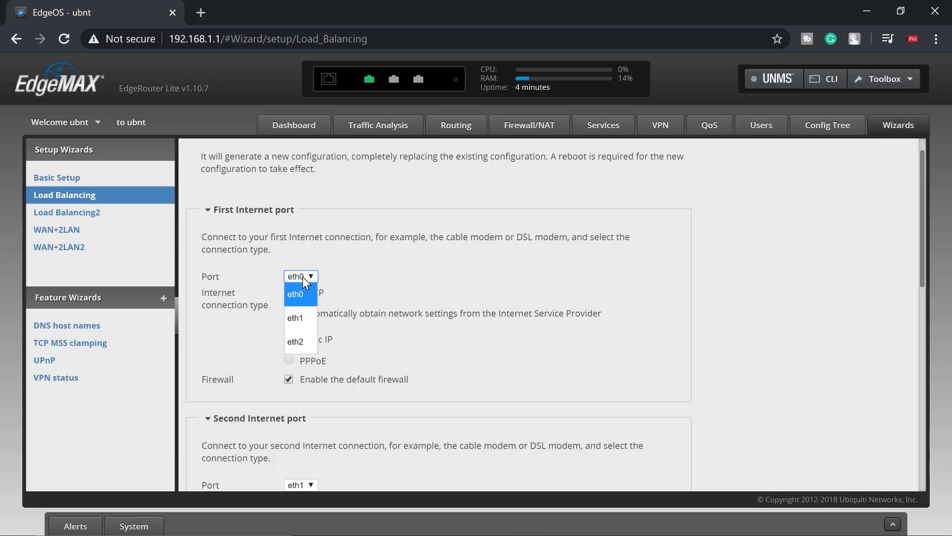
click(301, 314)
scroll(377, 273, down, 2)
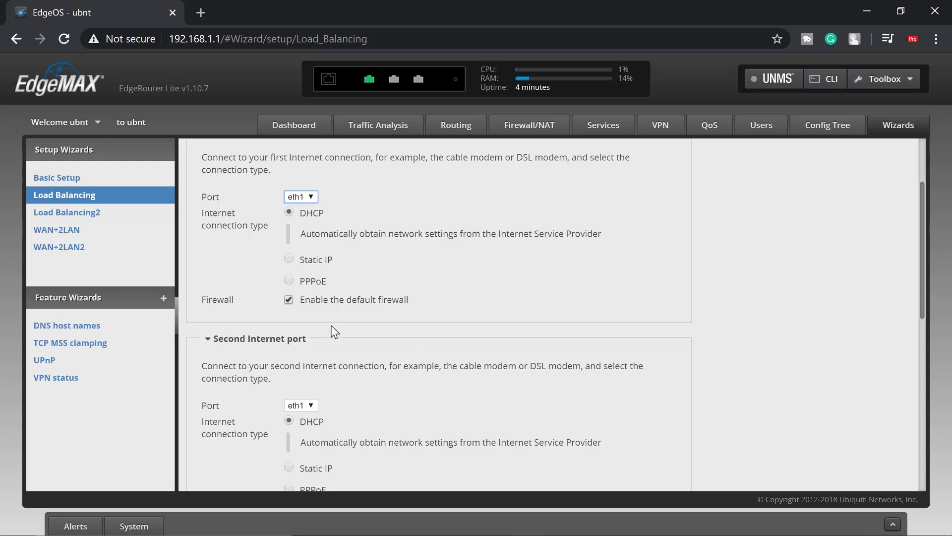
scroll(333, 331, down, 2)
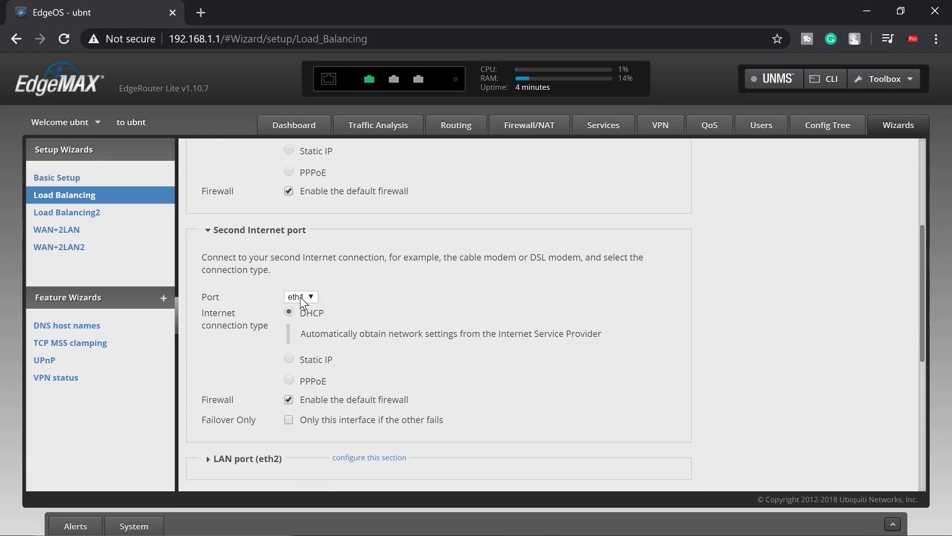
click(300, 297)
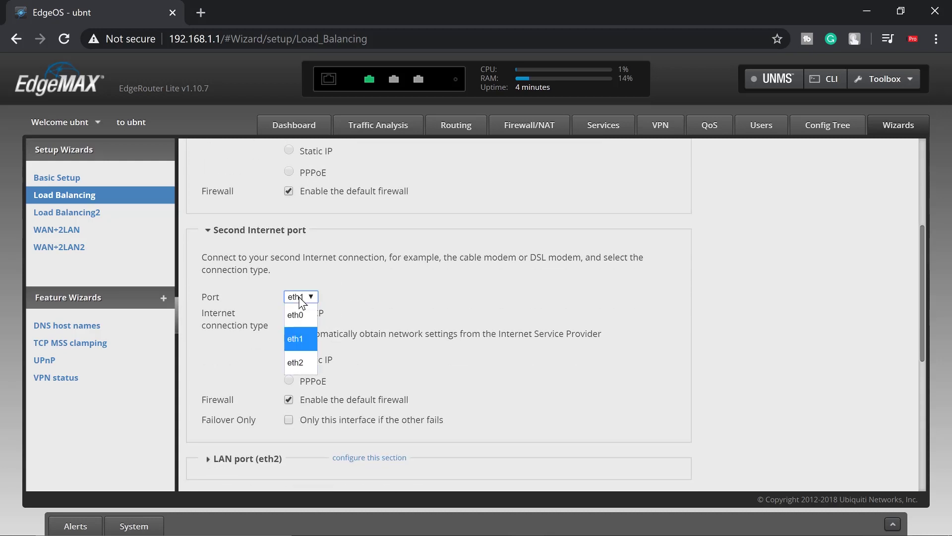
click(302, 362)
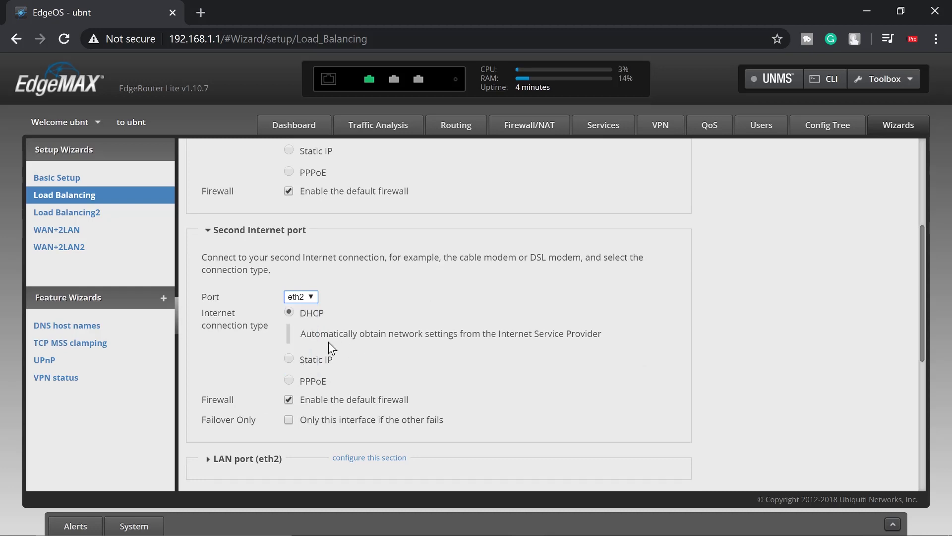
Expand the wizard's LAN port settings
scroll(401, 343, down, 1)
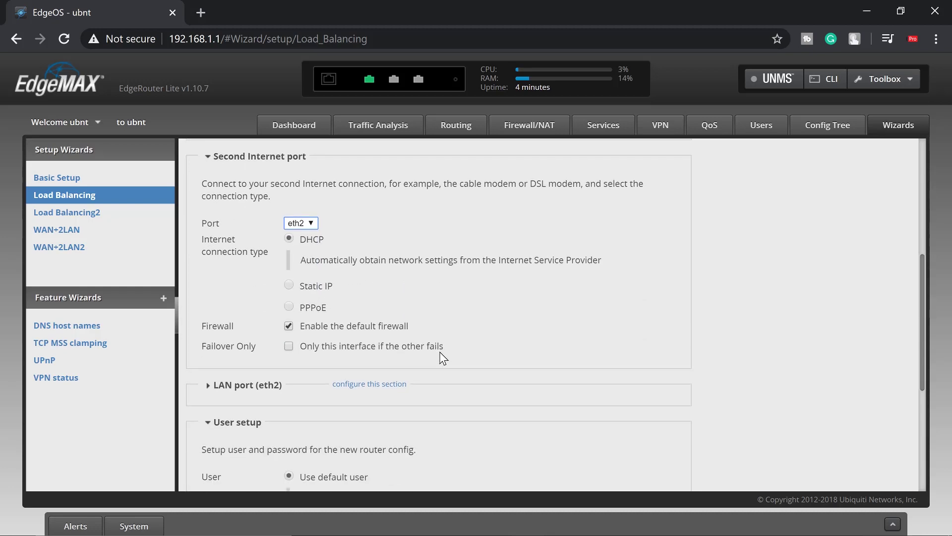
scroll(385, 318, down, 2)
click(237, 255)
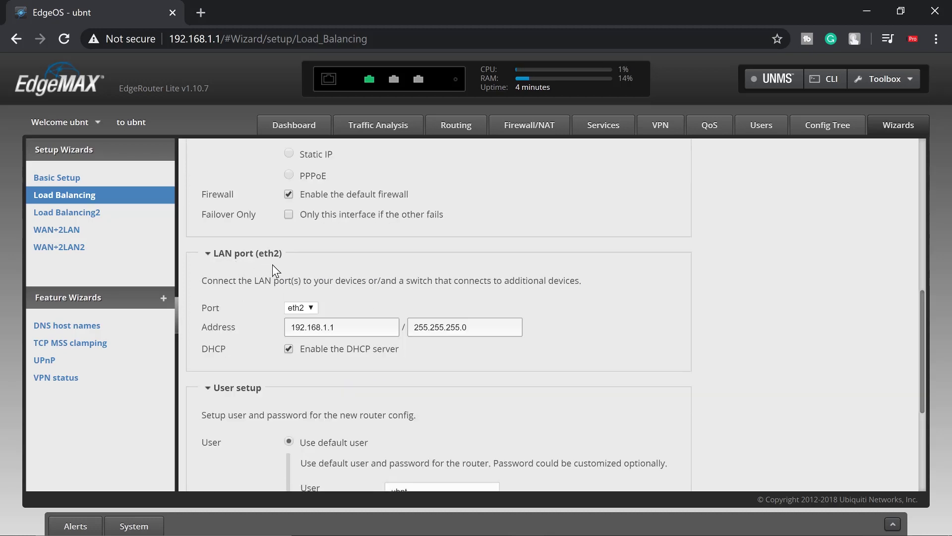
Choose eth0 as LAN port and change its address to 192.168.100.1, mask 255.255.255.0
click(306, 306)
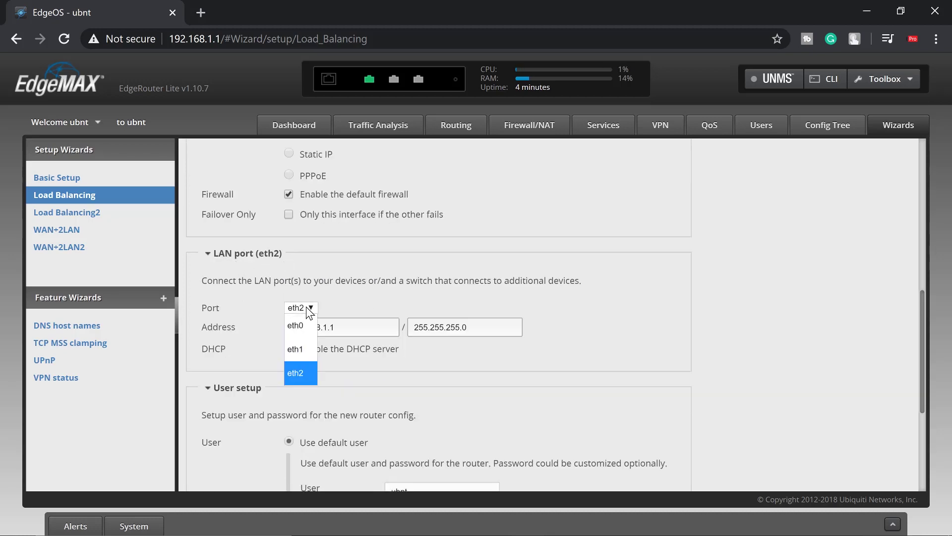
click(296, 326)
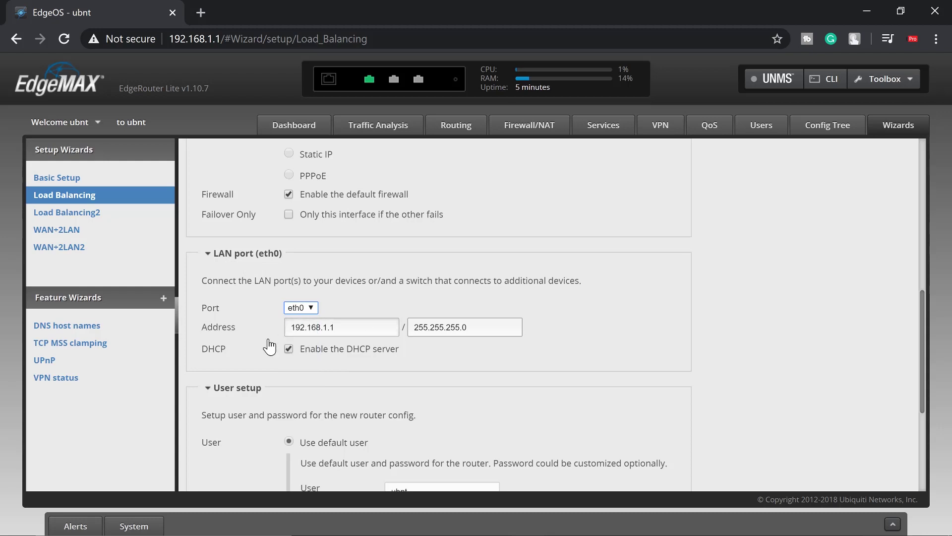
click(330, 329)
key(Left)
text(00)
scroll(385, 277, up, 4)
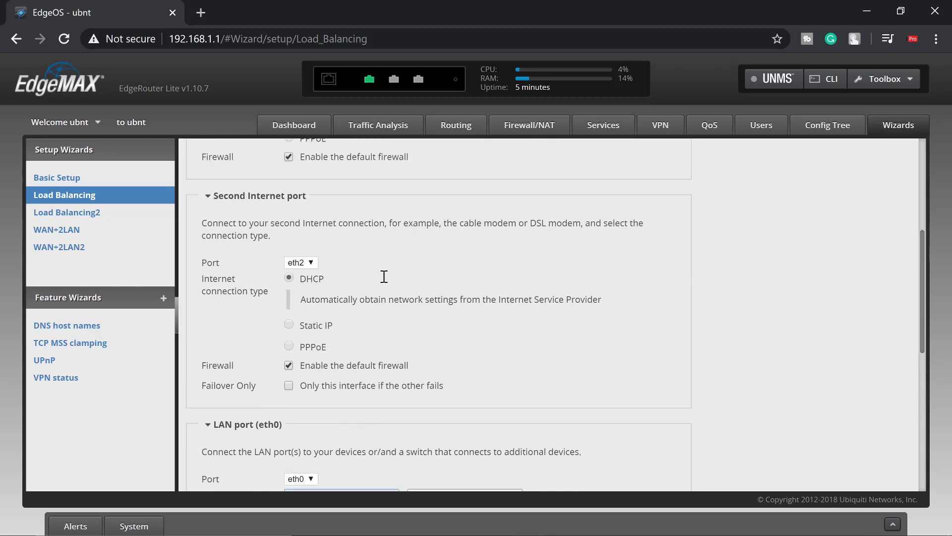
scroll(391, 292, up, 2)
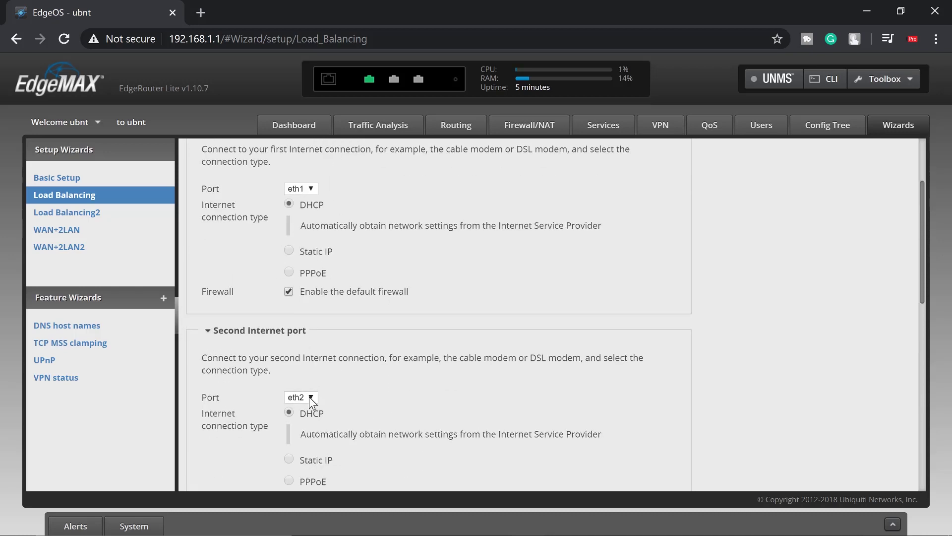
scroll(310, 397, down, 2)
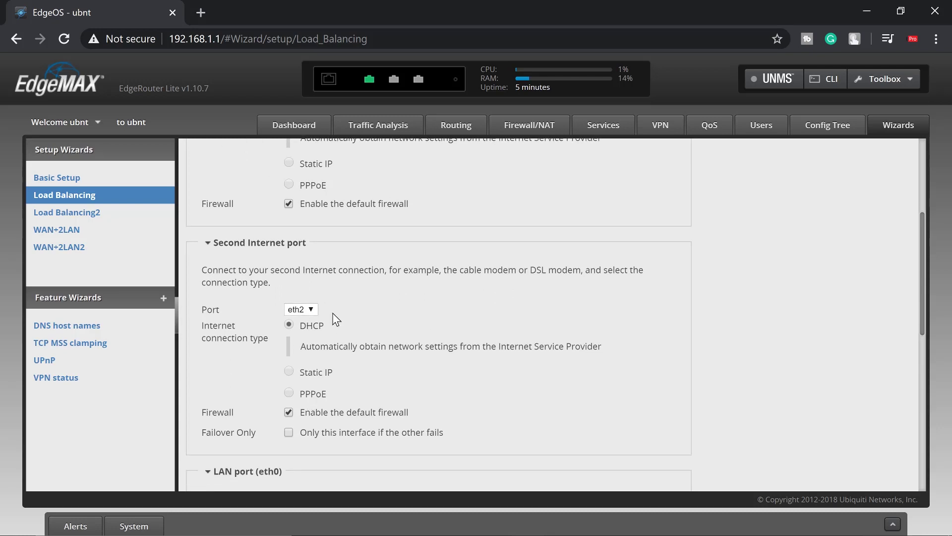
scroll(336, 319, down, 3)
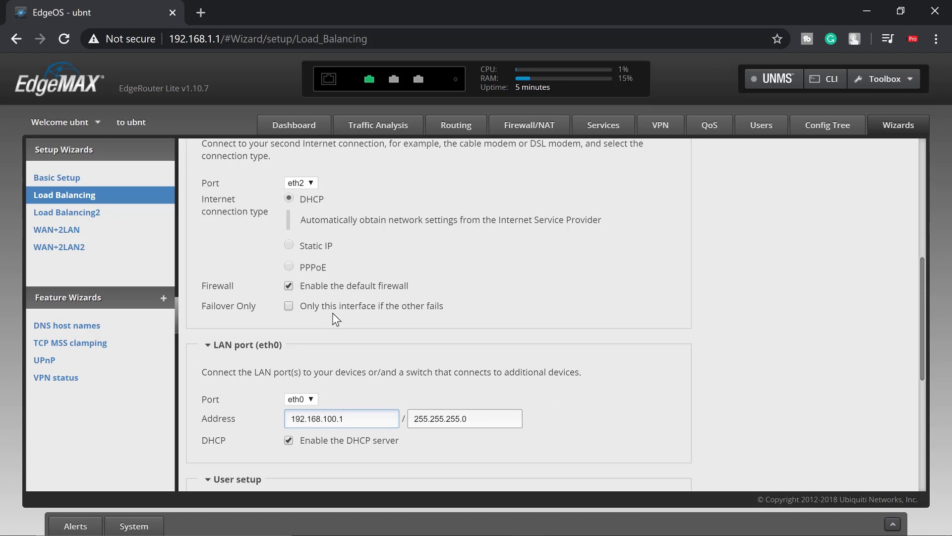
scroll(336, 319, down, 2)
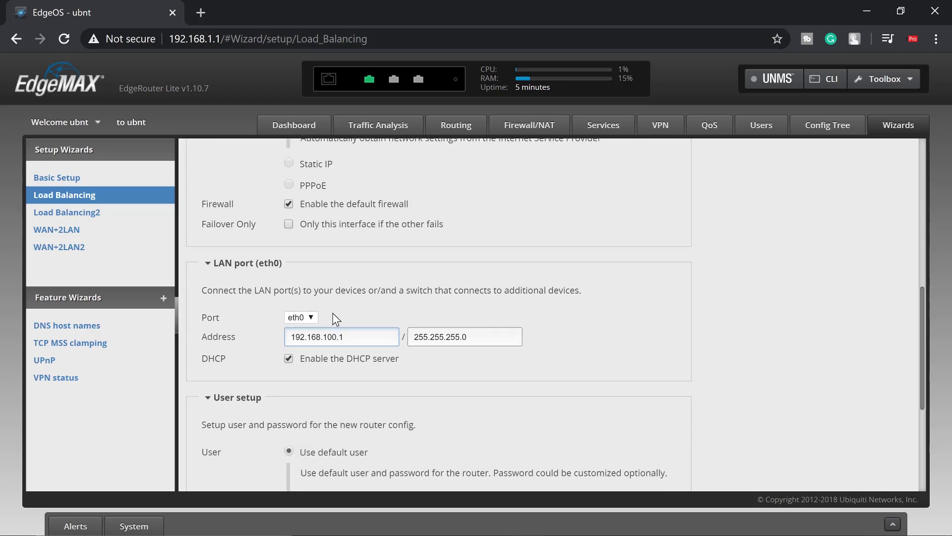
scroll(333, 313, down, 2)
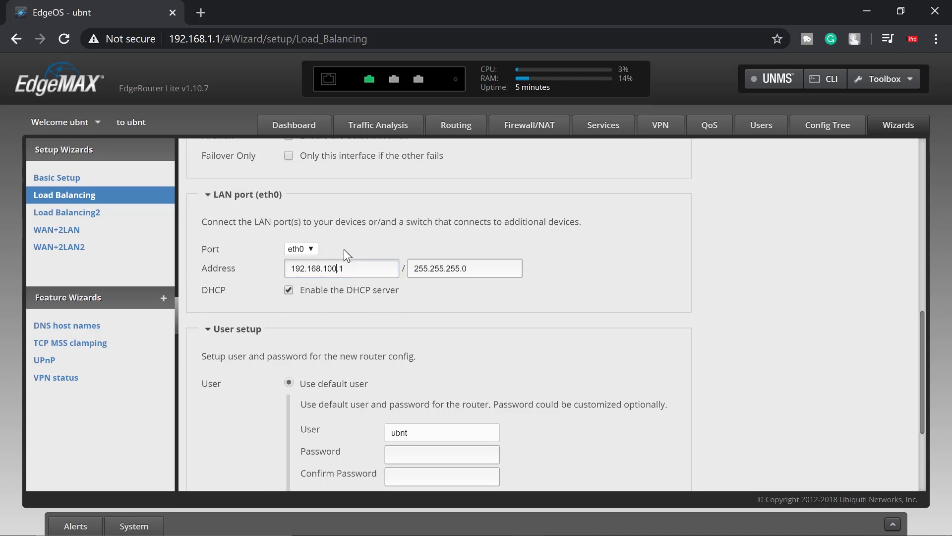
Enter a new password for default user ubnt and confirm it in User setup
scroll(325, 266, down, 3)
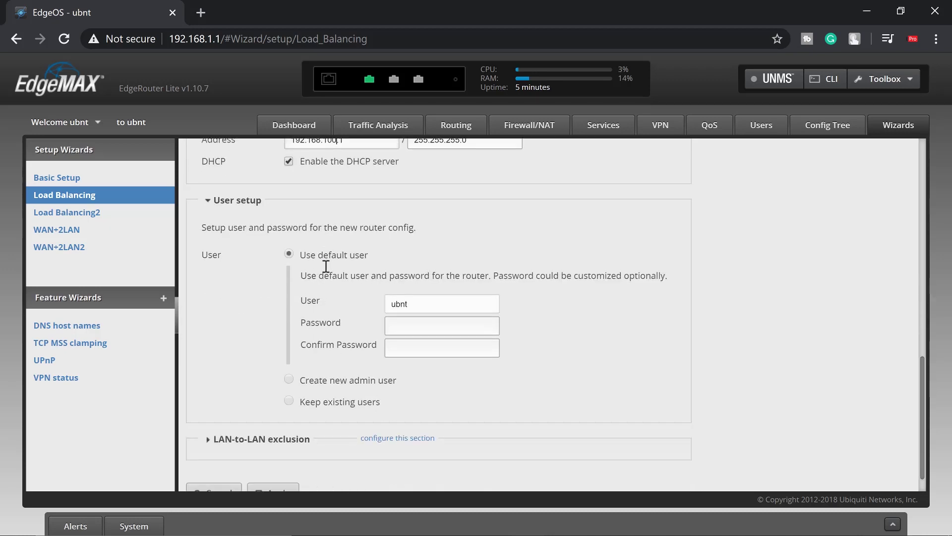
scroll(325, 266, down, 1)
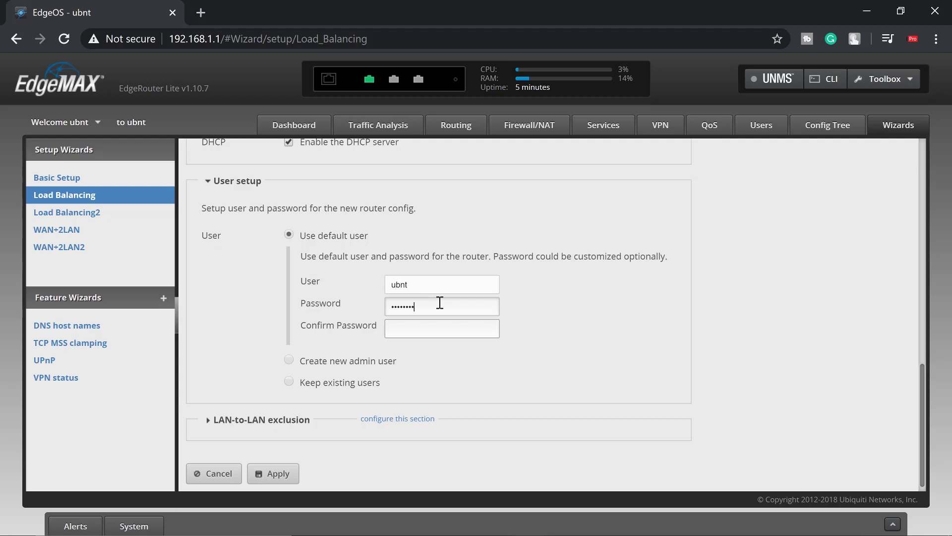
key(Tab)
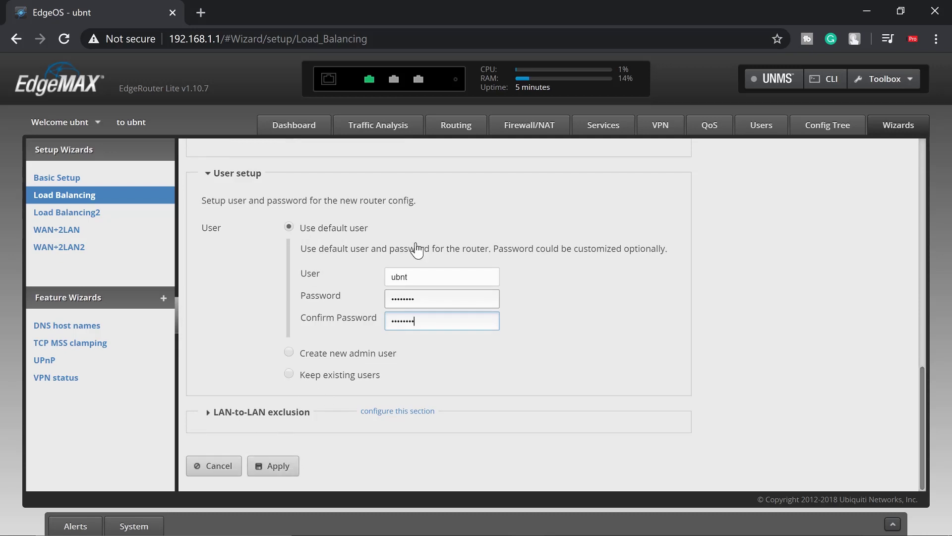
scroll(432, 246, up, 8)
scroll(417, 250, up, 4)
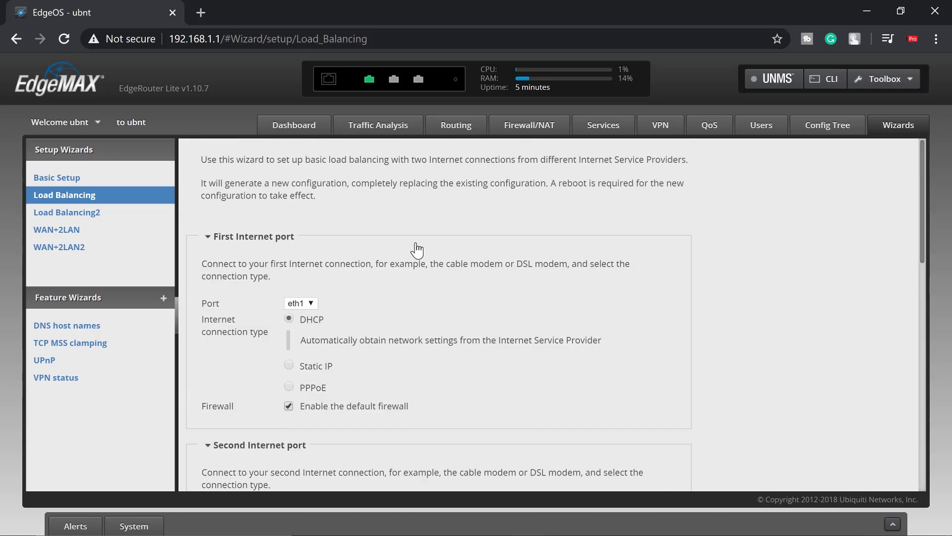
scroll(416, 251, down, 7)
scroll(417, 250, down, 5)
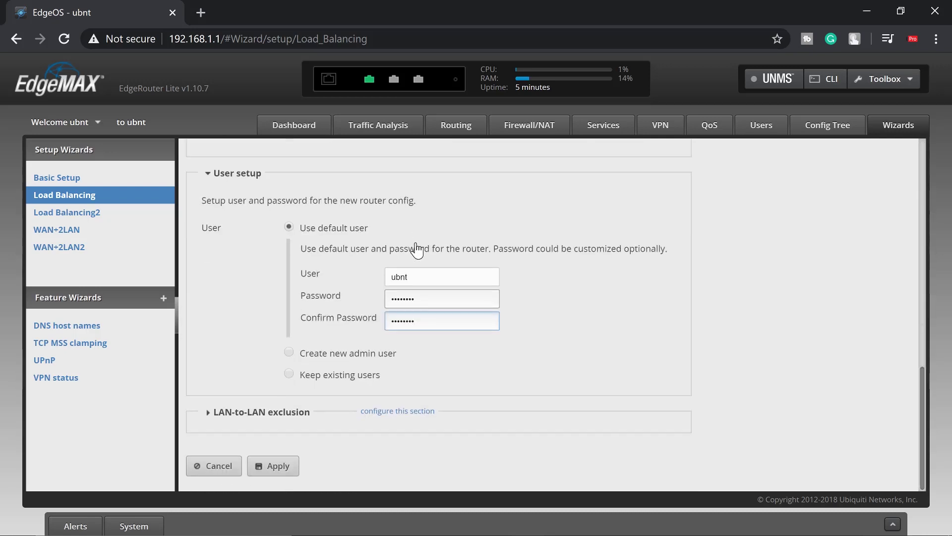
Apply the wizard settings and confirm replacing the router configuration
click(278, 466)
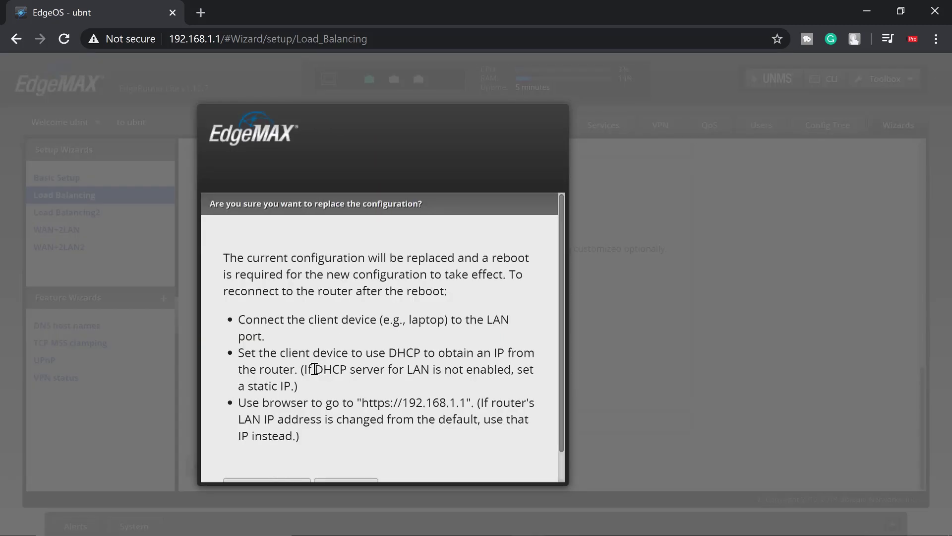
scroll(314, 369, down, 1)
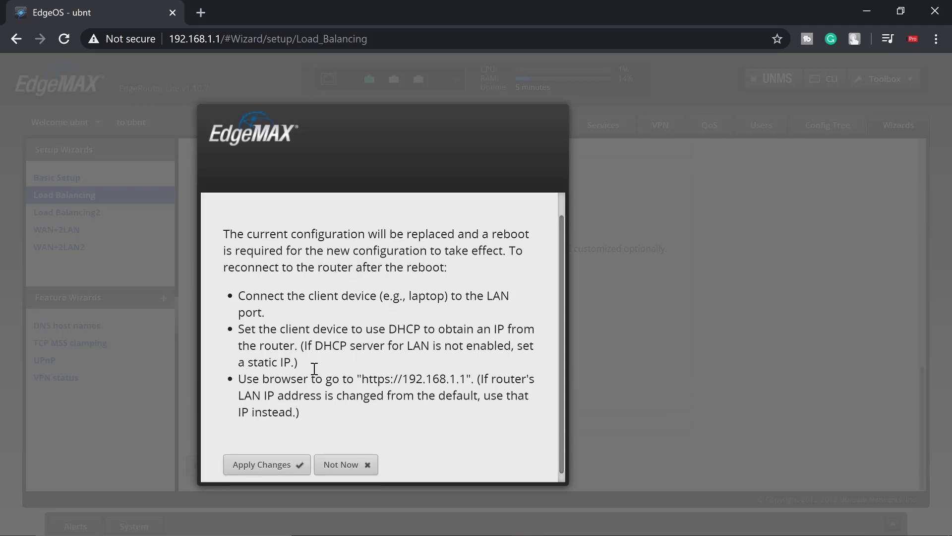
scroll(314, 369, down, 1)
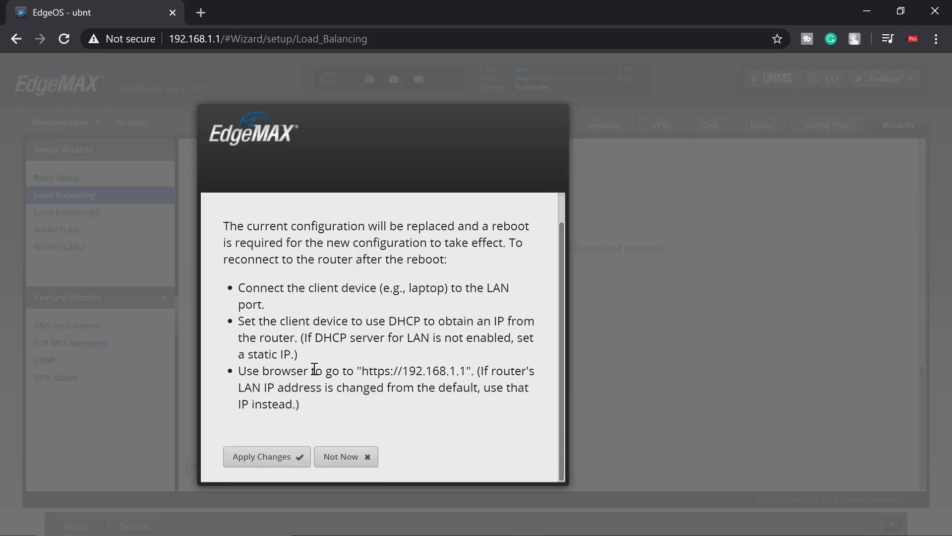
click(259, 461)
Reboot the router and confirm the reboot
scroll(366, 374, down, 1)
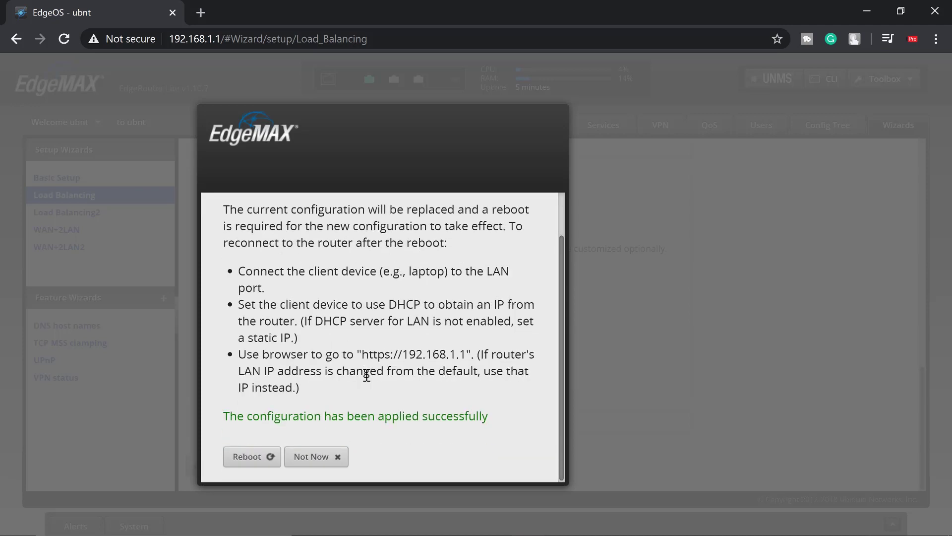
click(262, 464)
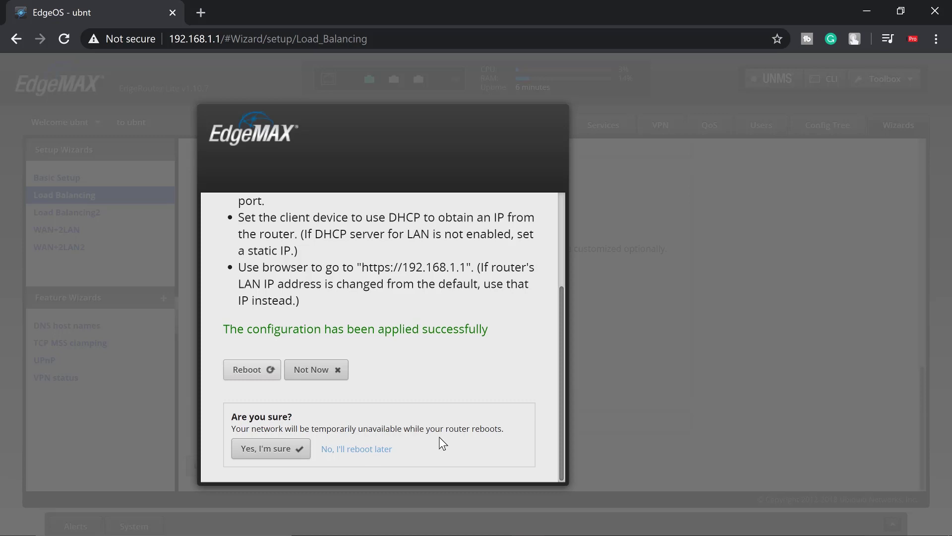
click(266, 449)
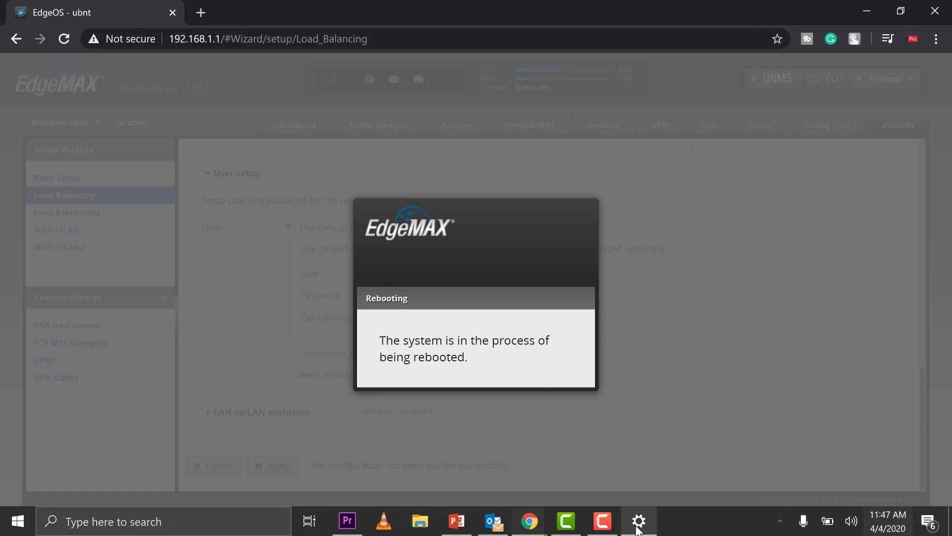
Open the Ethernet adapter's properties from Network Connections
click(638, 525)
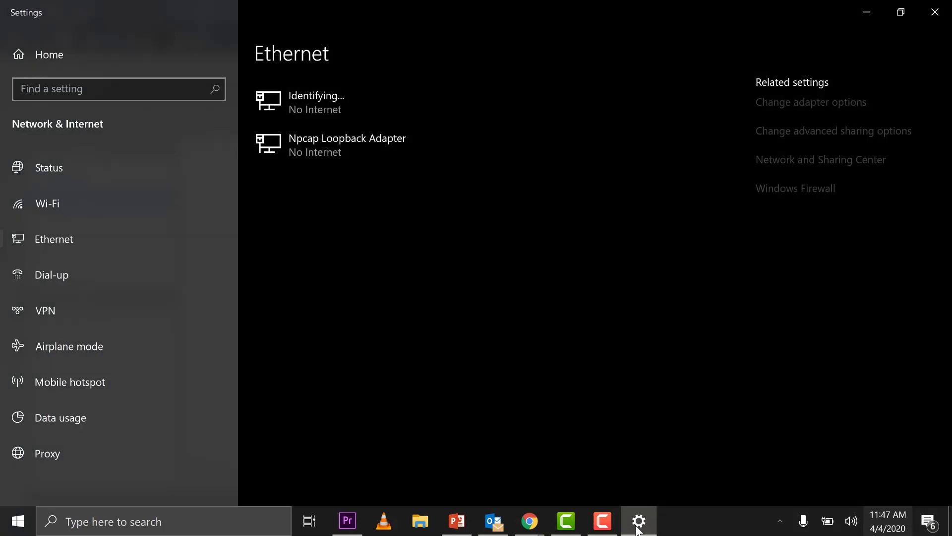
click(812, 111)
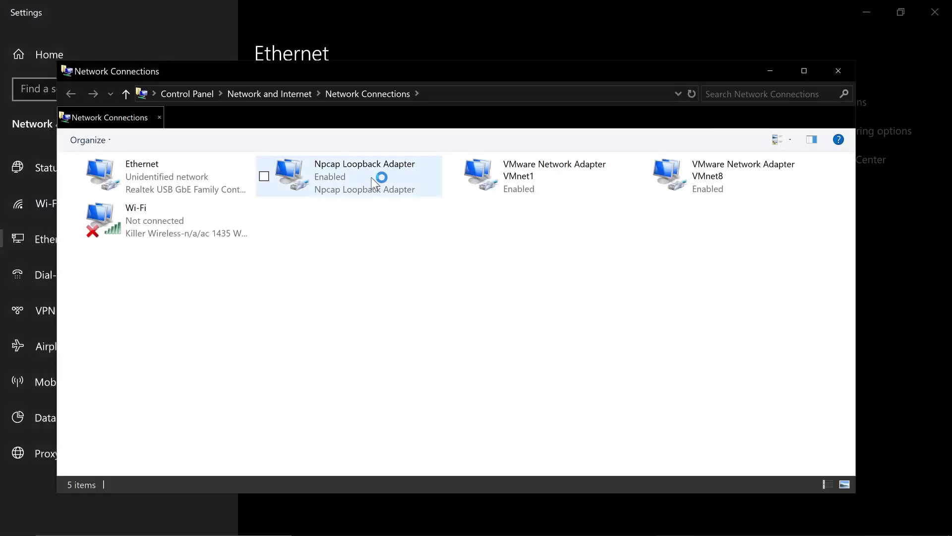
double_click(173, 186)
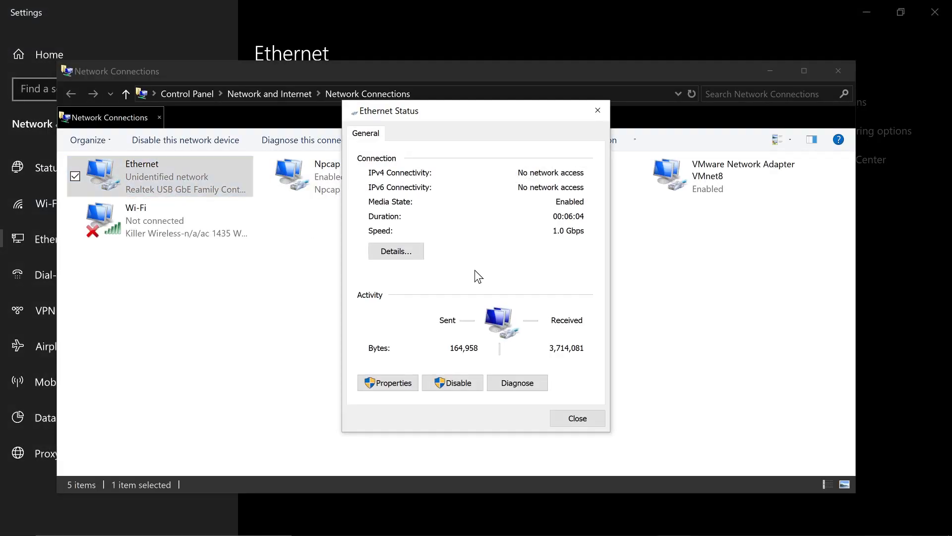
click(397, 382)
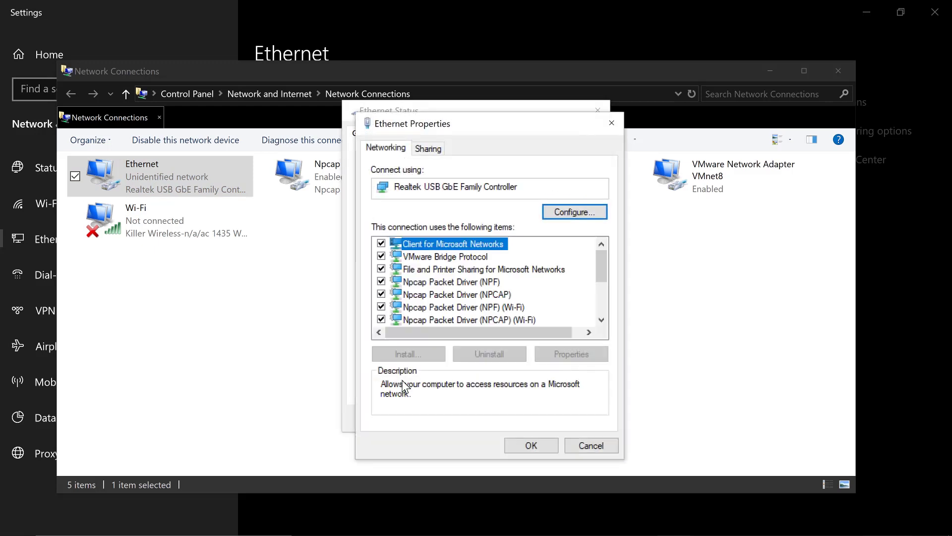
scroll(456, 293, down, 2)
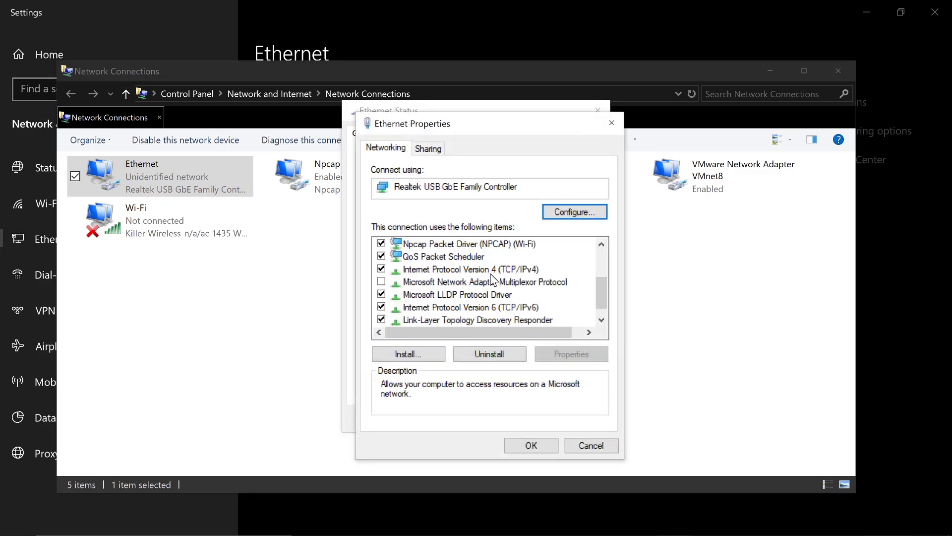
Set IPv4 to obtain the DNS server address automatically and close the dialogs
double_click(491, 272)
click(476, 373)
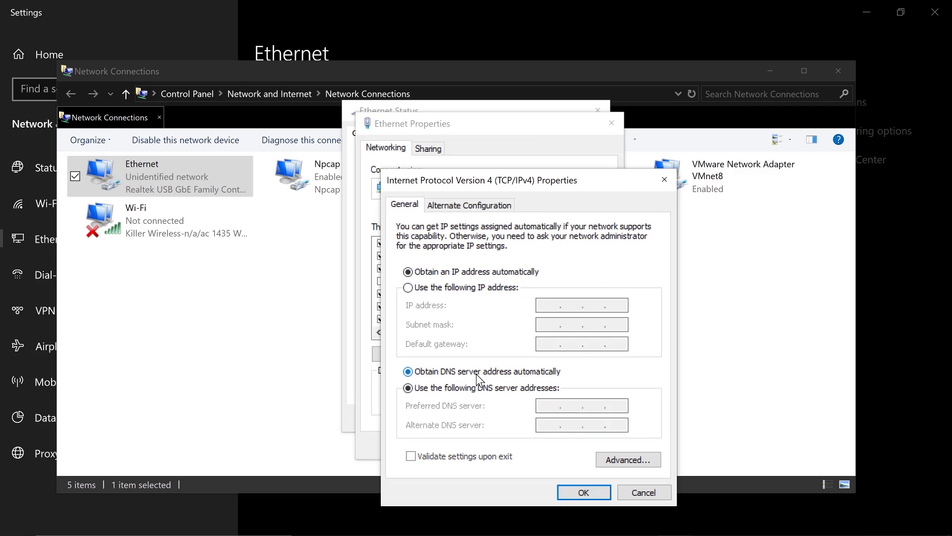
click(588, 490)
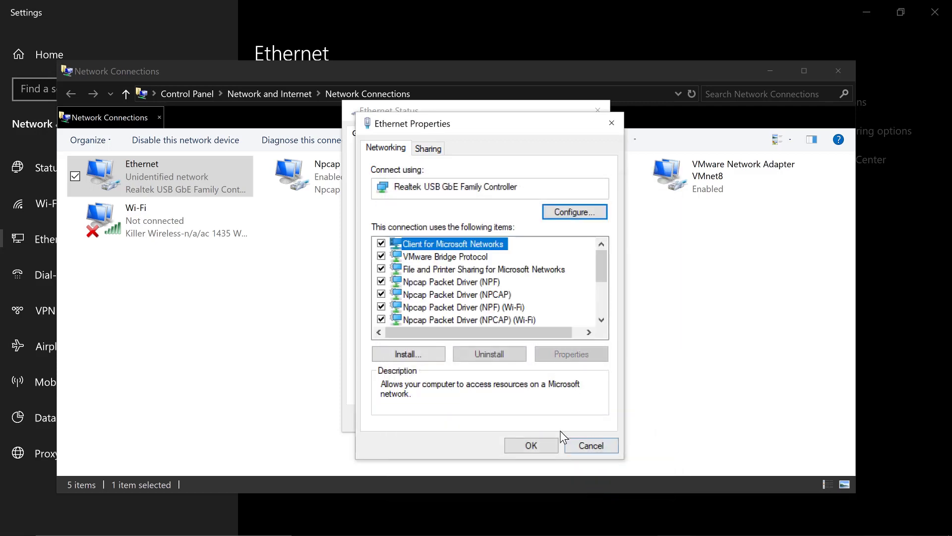
click(535, 445)
click(584, 415)
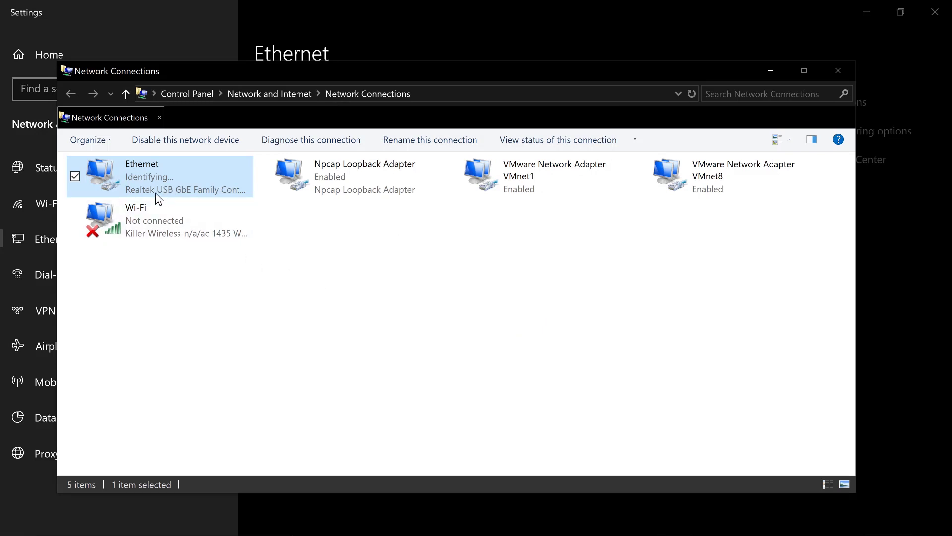
Check the Ethernet connection's current address details
double_click(169, 186)
click(413, 255)
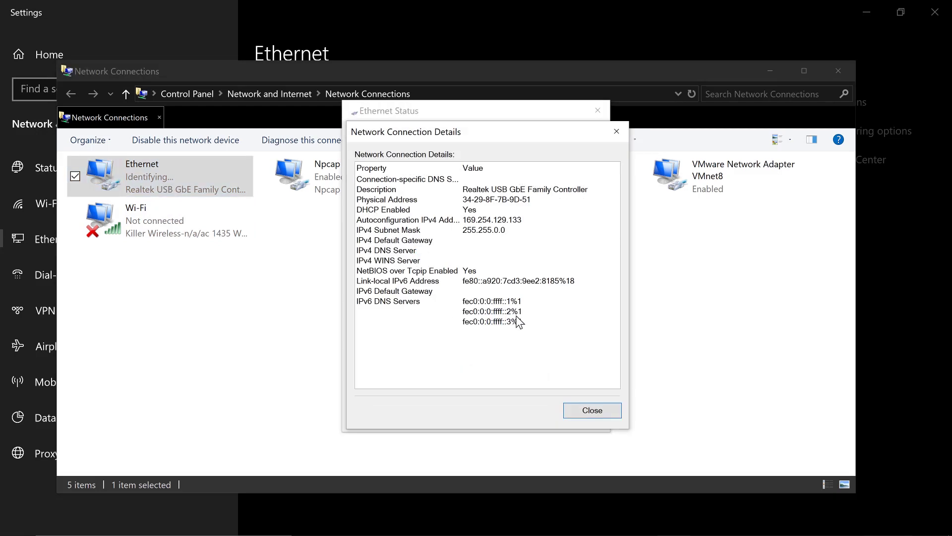
click(601, 415)
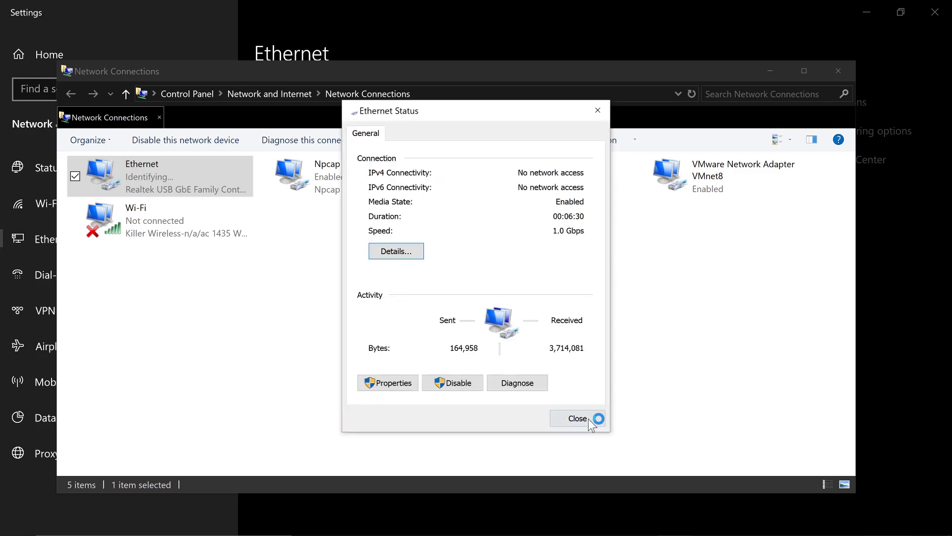
click(589, 419)
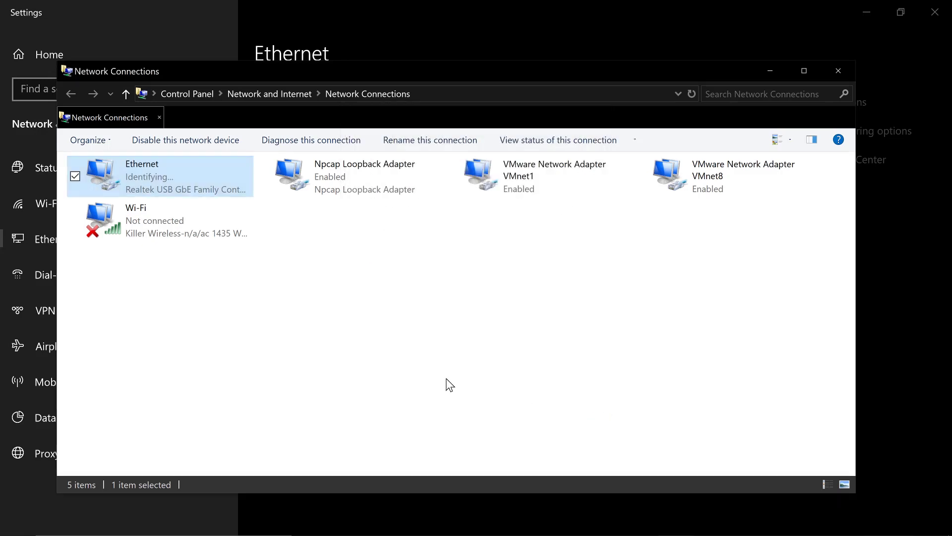
Disable and re-enable the Ethernet adapter, confirming its new 192.168.100.38 lease
right_click(153, 187)
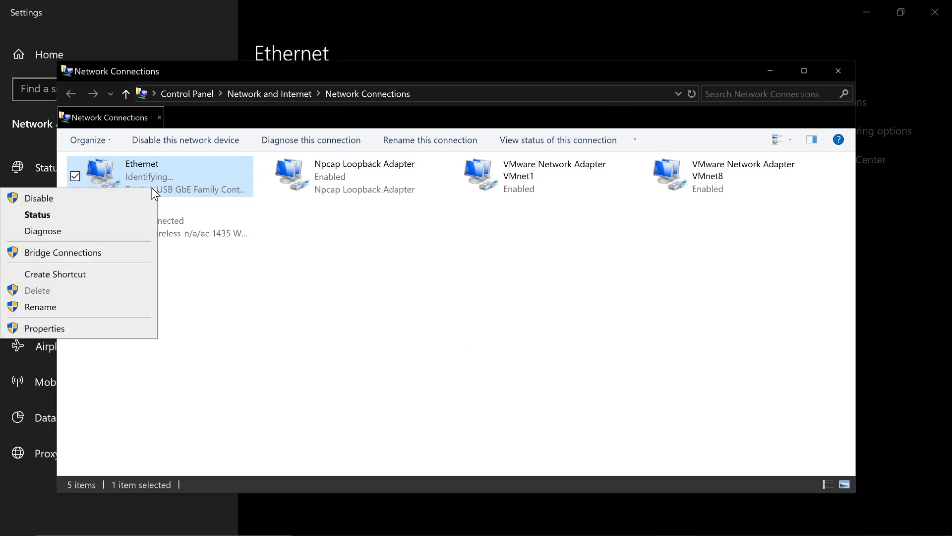
click(82, 191)
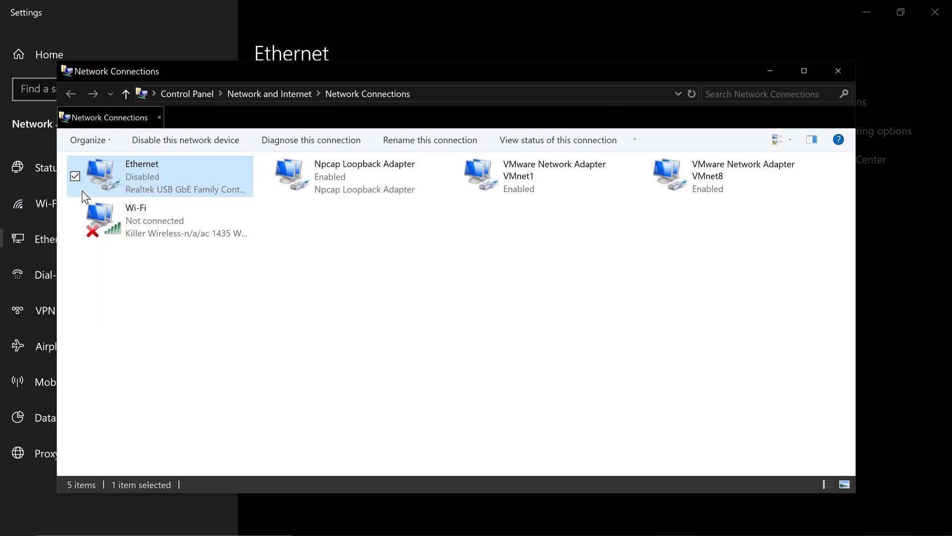
right_click(155, 167)
click(51, 176)
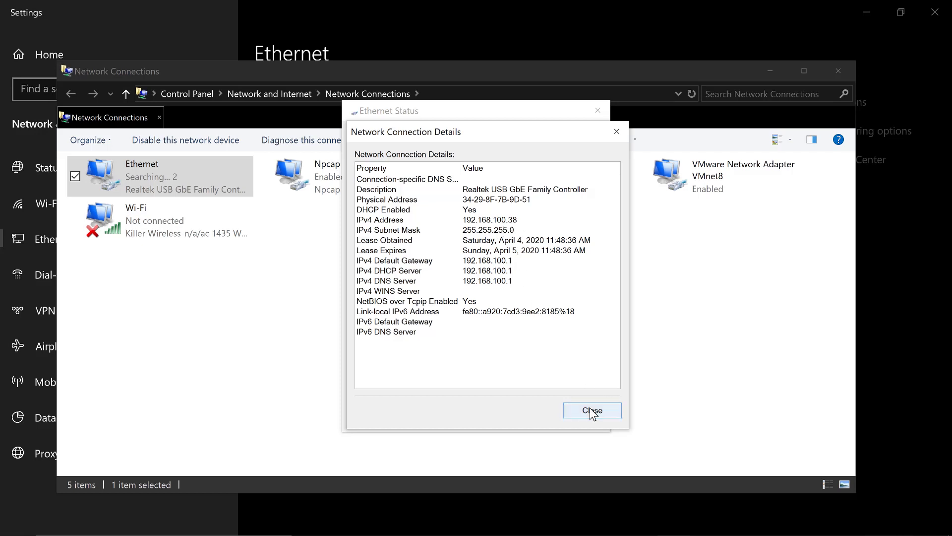
click(591, 408)
click(597, 109)
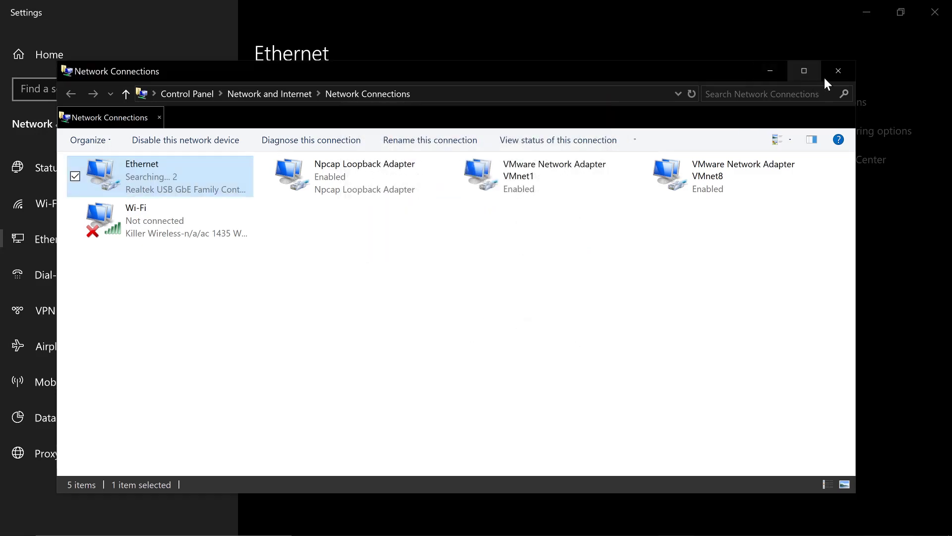
click(845, 72)
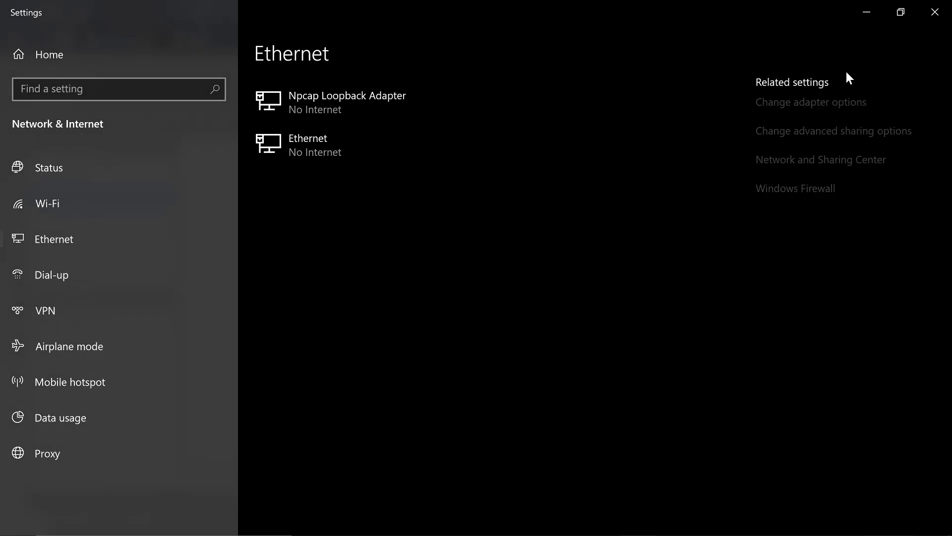
click(935, 12)
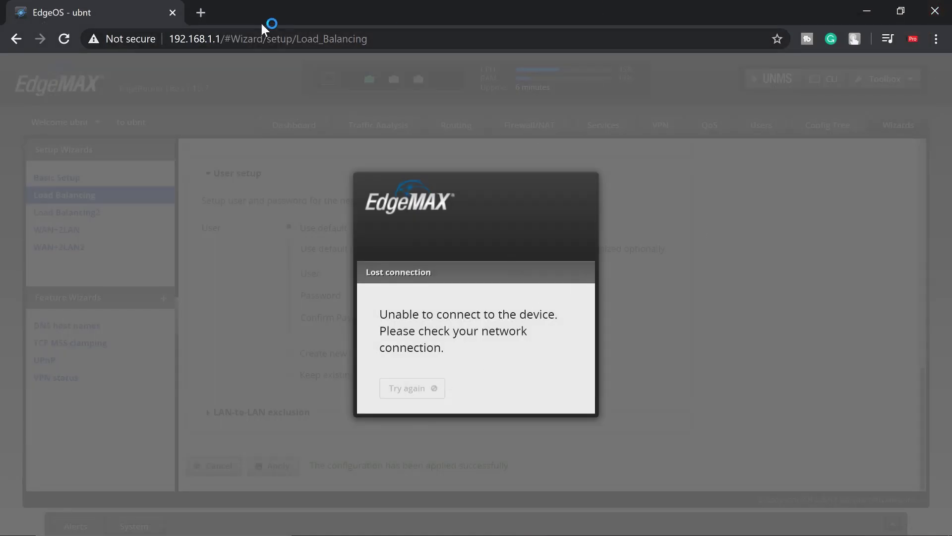
drag(216, 38, 807, 82)
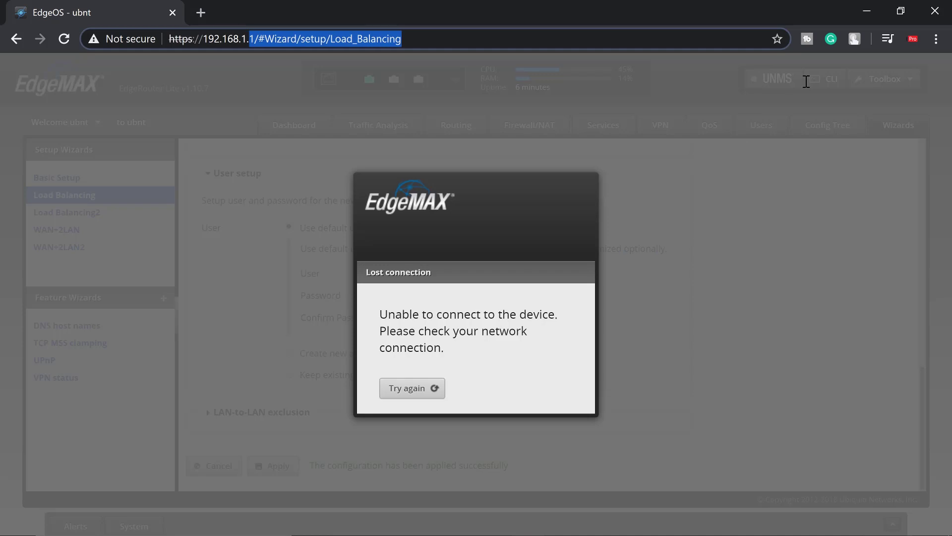
key(BackSpace)
key(BackSpace)
key(BackSpace)
text(100.1)
key(Return)
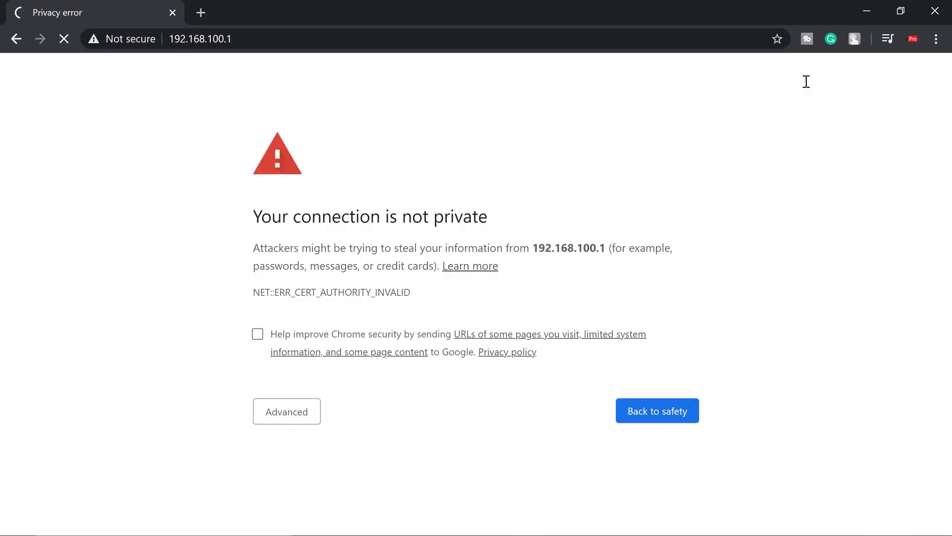
Bypass the certificate warning for 192.168.100.1 and log in with the default username and password
click(285, 411)
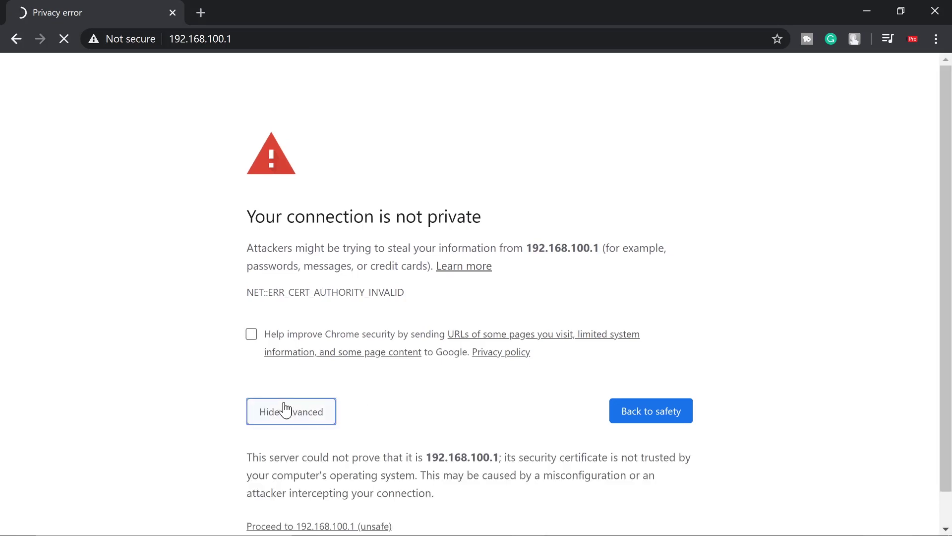
click(301, 526)
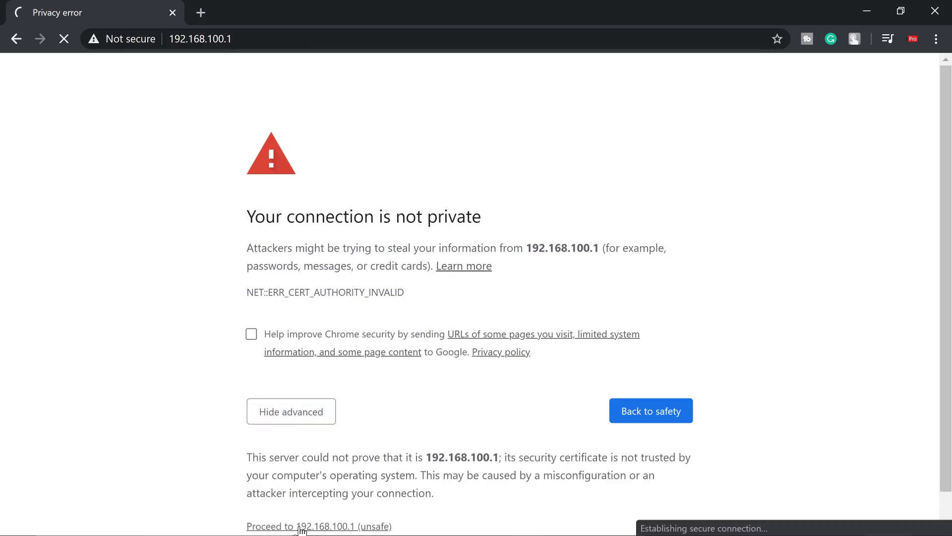
text(ubn)
key(BackSpace)
key(BackSpace)
text(bnt)
key(Tab)
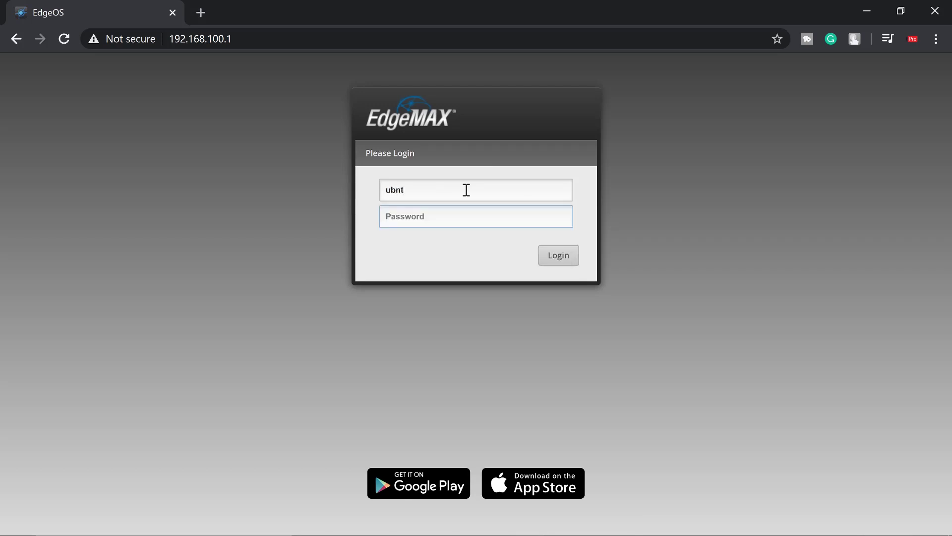
text(ubntubnt)
key(Return)
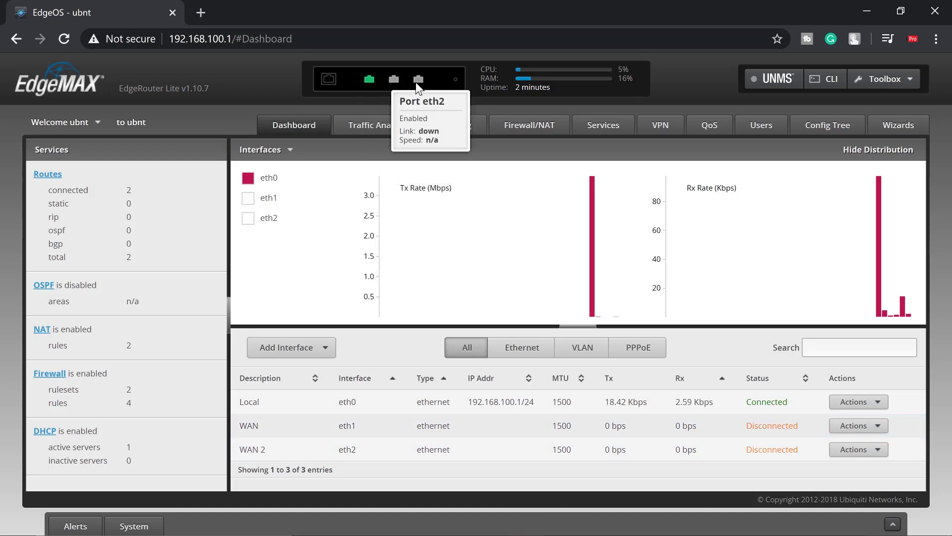
Check the Dashboard shows WAN eth1 connected at 192.168.88.253/24 and WAN 2 eth2 disconnected
mouse_move(417, 81)
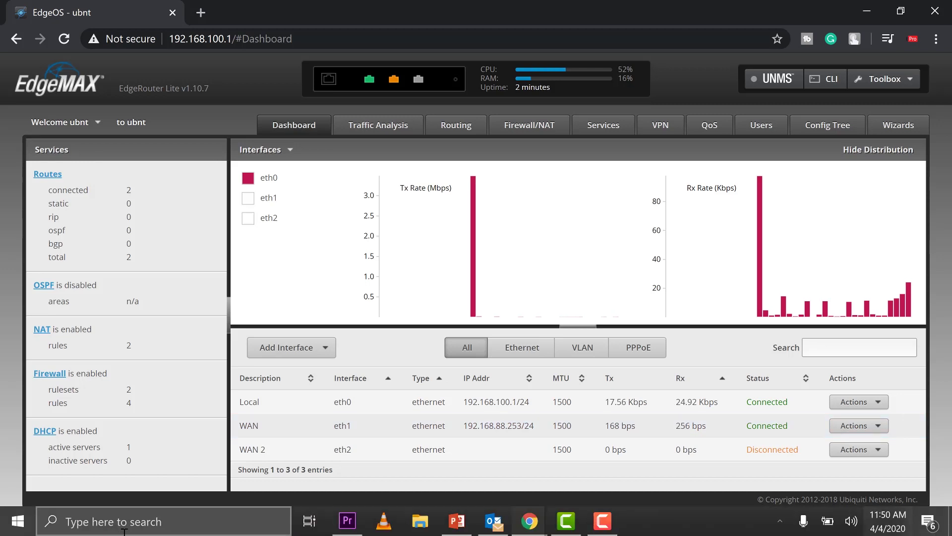
Launch Command Prompt, enlarge its window, and ping 8.8.8.8 successfully
click(141, 521)
text(cmd)
key(Return)
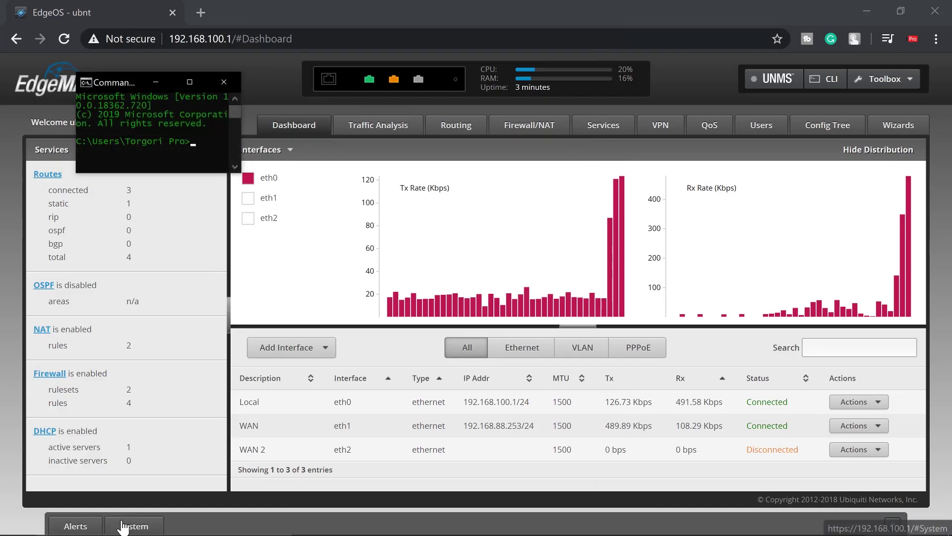
drag(242, 158, 365, 157)
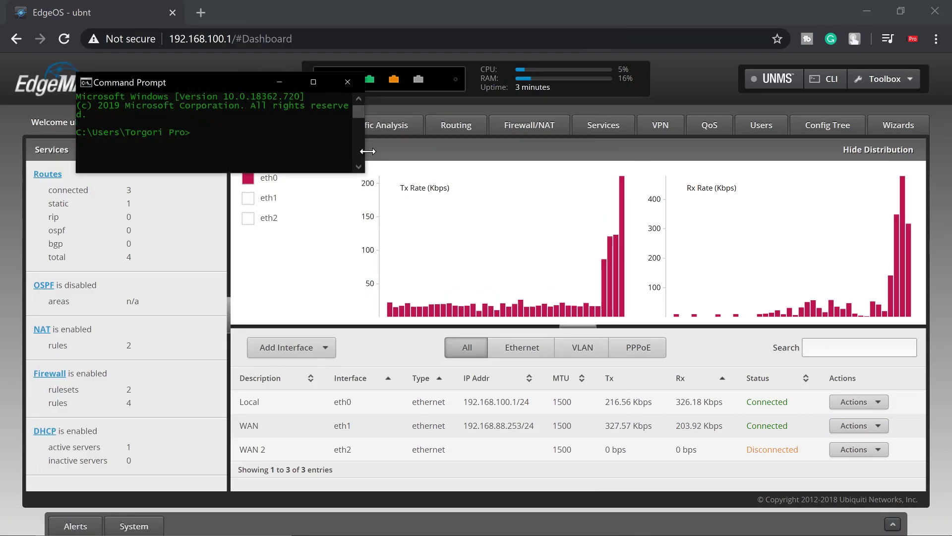
drag(281, 174, 281, 322)
click(259, 192)
text(ping)
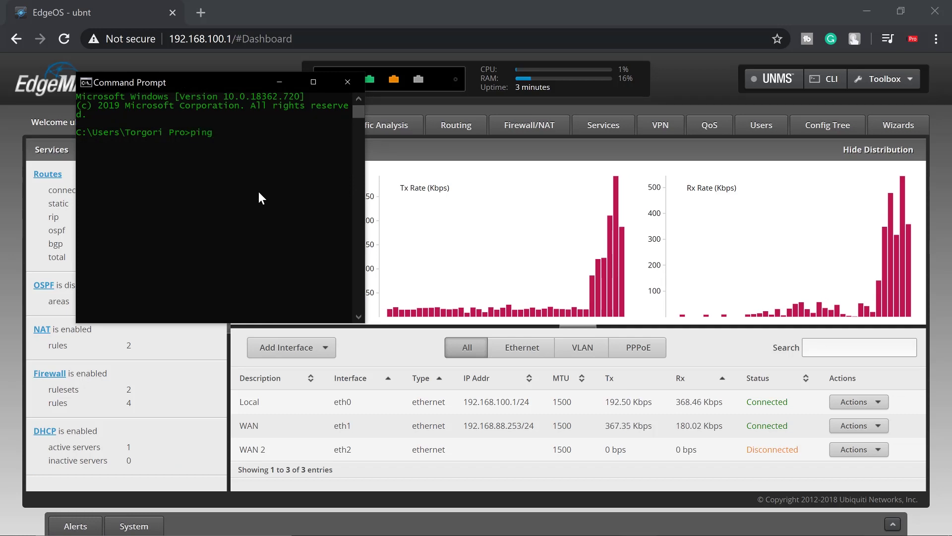
text( 8.8.8.8)
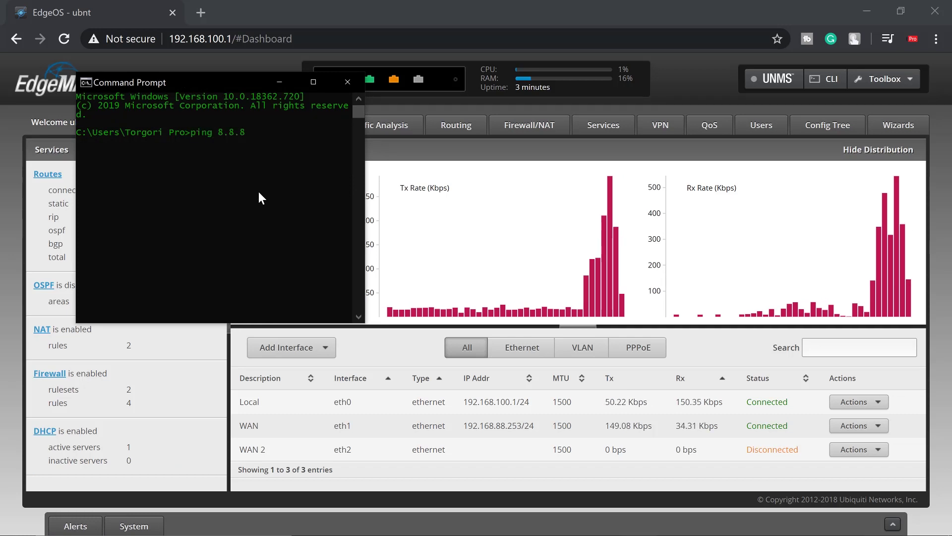
key(Return)
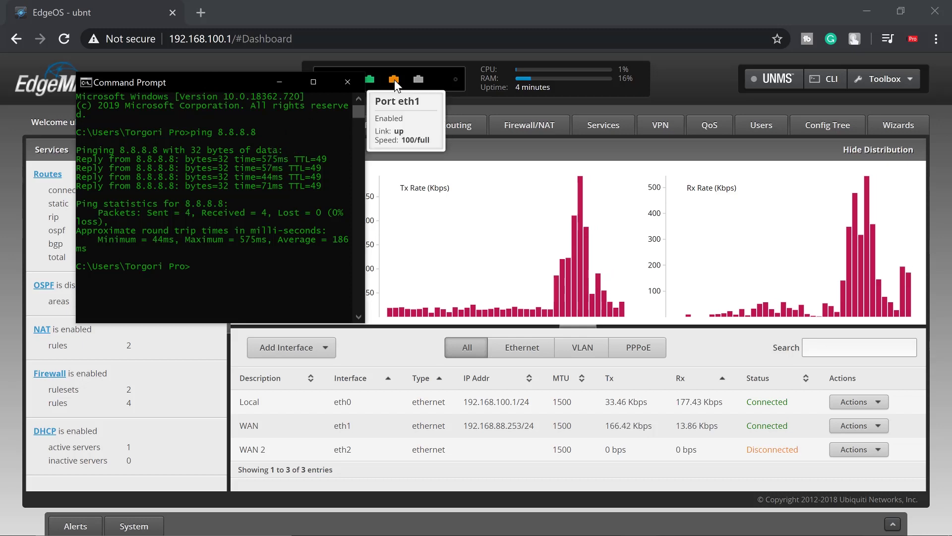
Run tracert 8.8.8.8 and widen the console to read the hops via 192.168.88.1
text(tra)
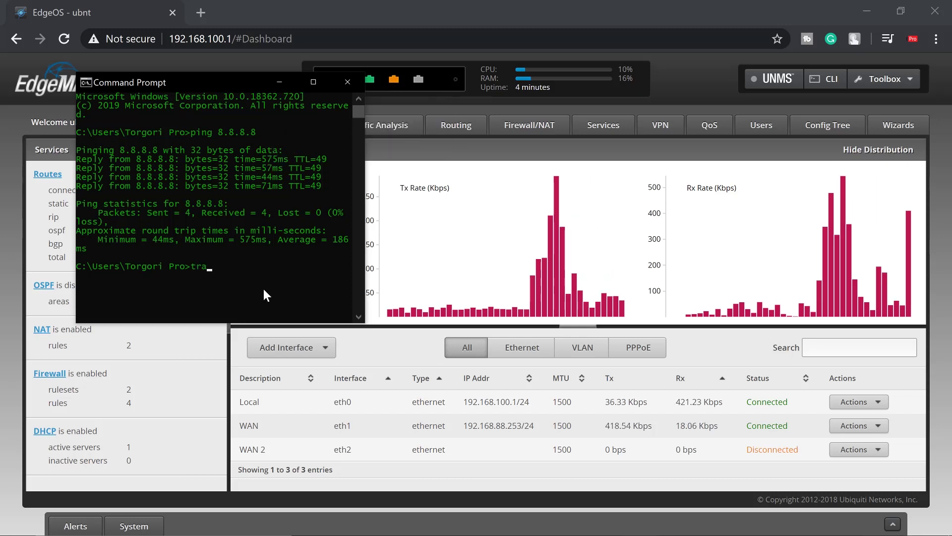
text(cert)
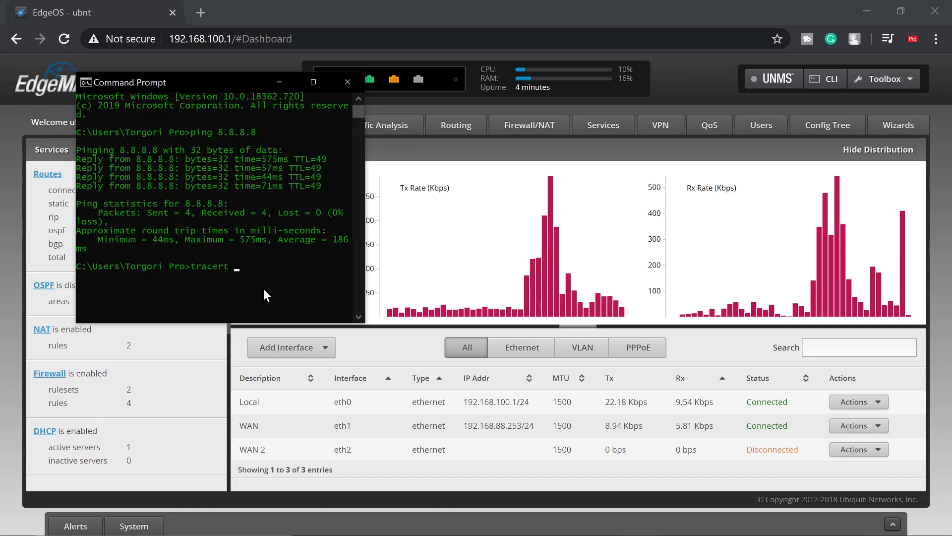
text( 8.8.8.8)
key(Return)
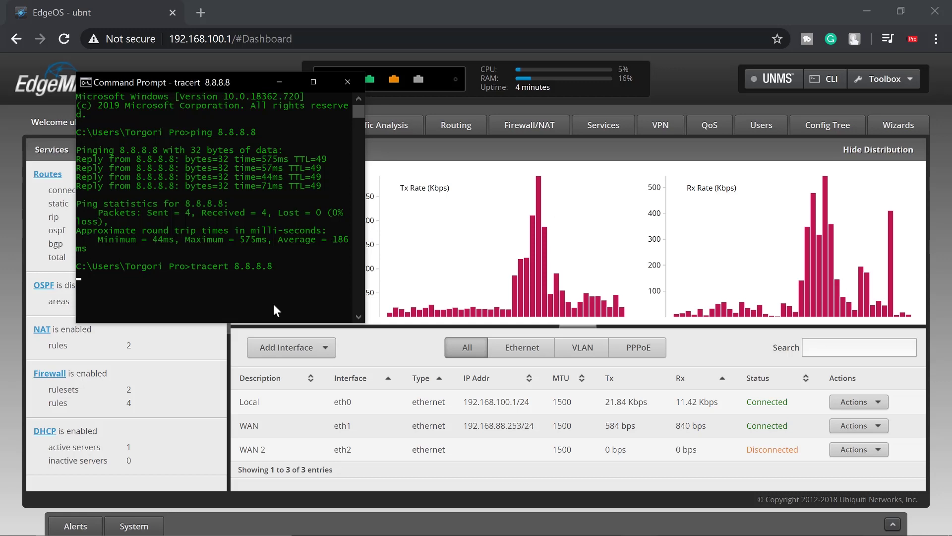
drag(300, 326, 305, 470)
drag(367, 384, 388, 386)
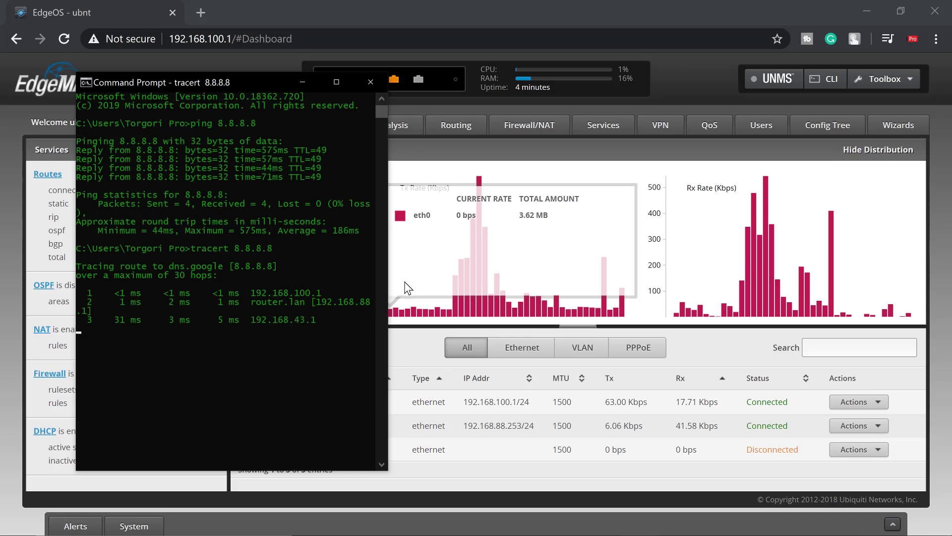
drag(388, 287, 424, 289)
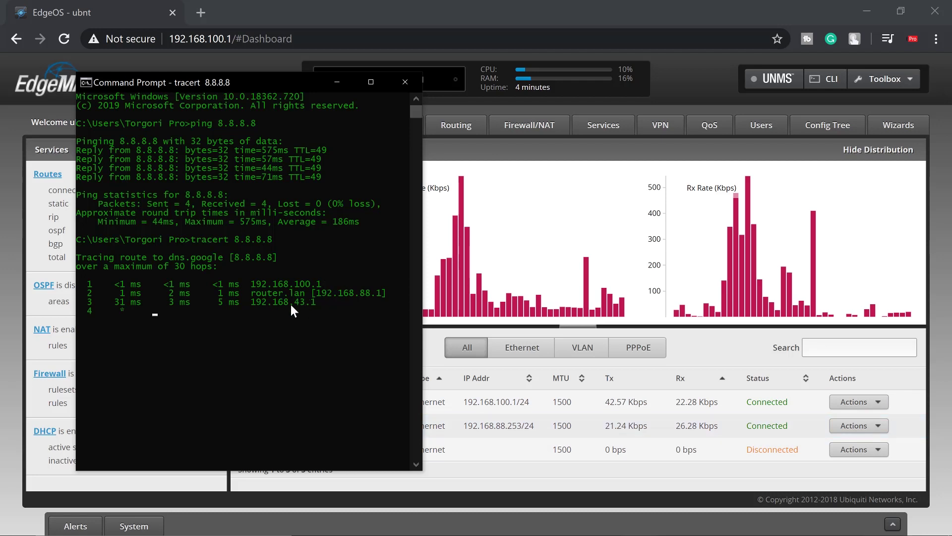
Stop the trace, close the console, and watch eth2 connect at 192.168.1.22/24 as eth1 drops
key(ctrl+c)
drag(392, 82, 335, 67)
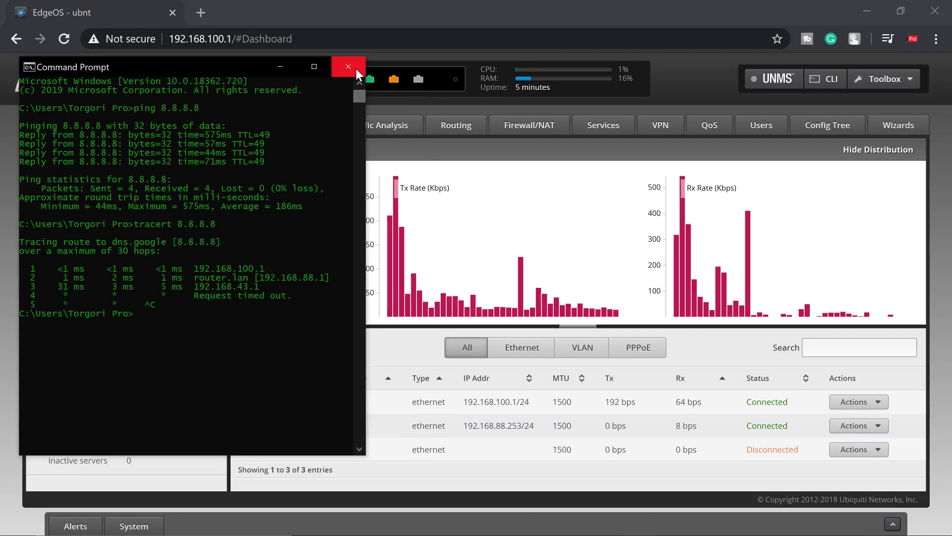
click(355, 68)
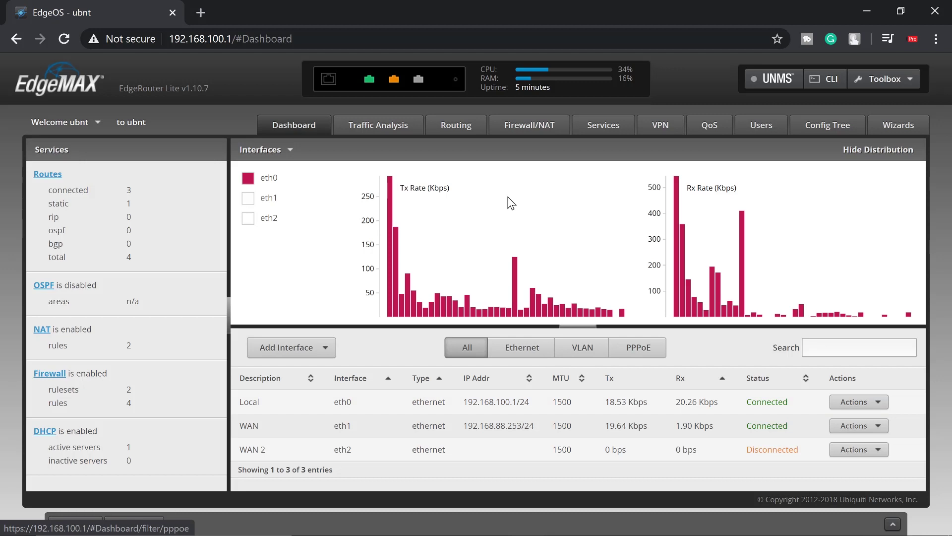
mouse_move(423, 84)
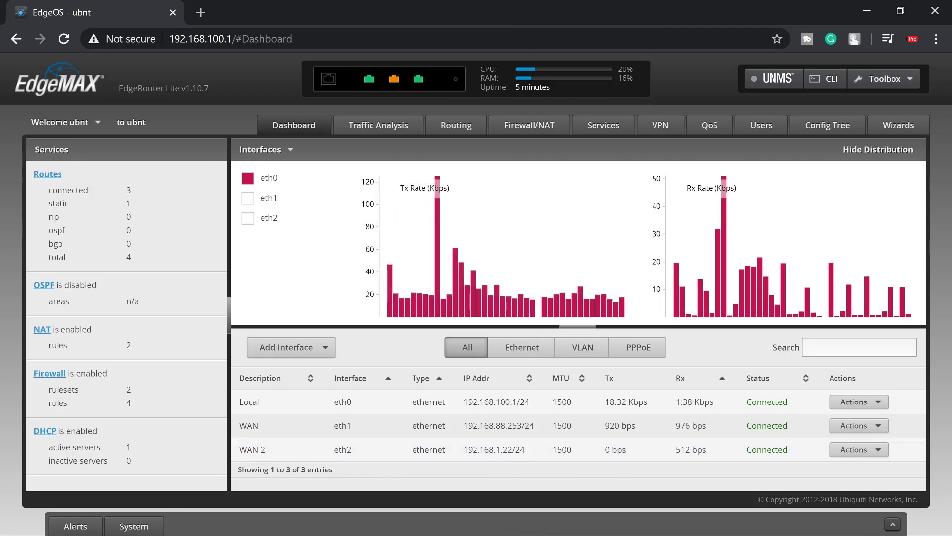
mouse_move(355, 509)
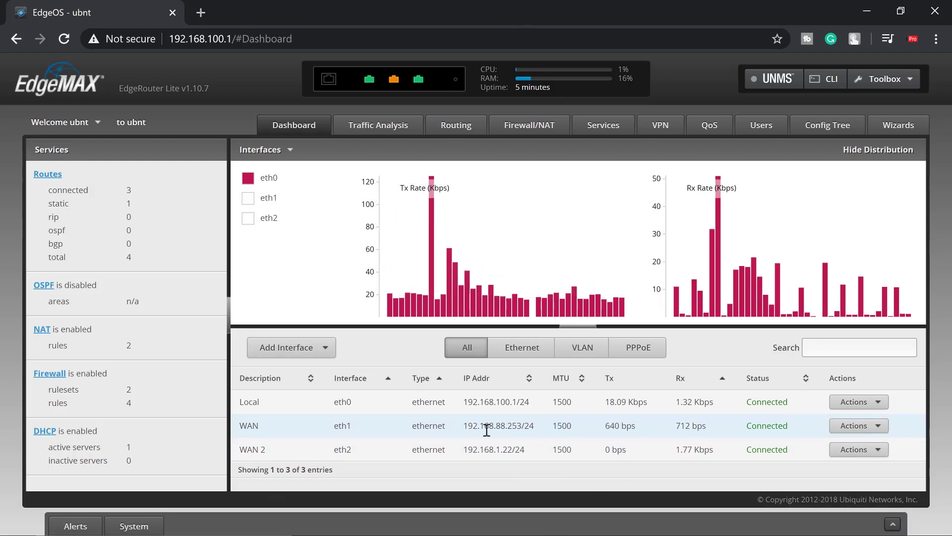
mouse_move(521, 299)
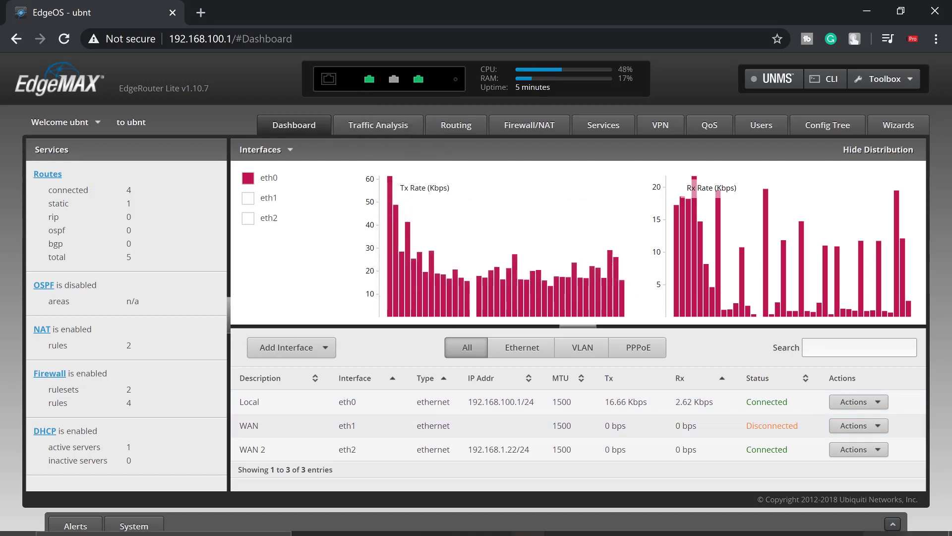
Open a new, taller Command Prompt and ping 8.8.8.8 successfully
click(122, 524)
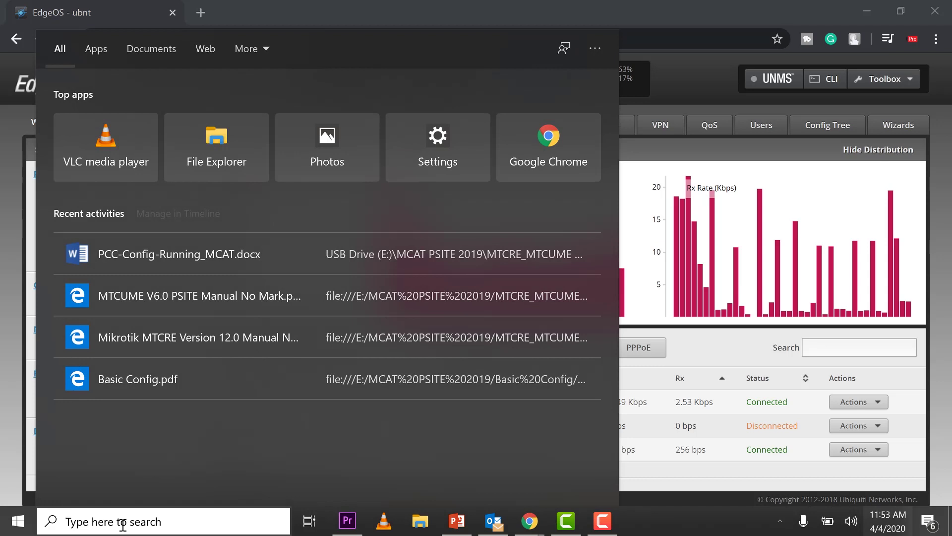
text(cmd)
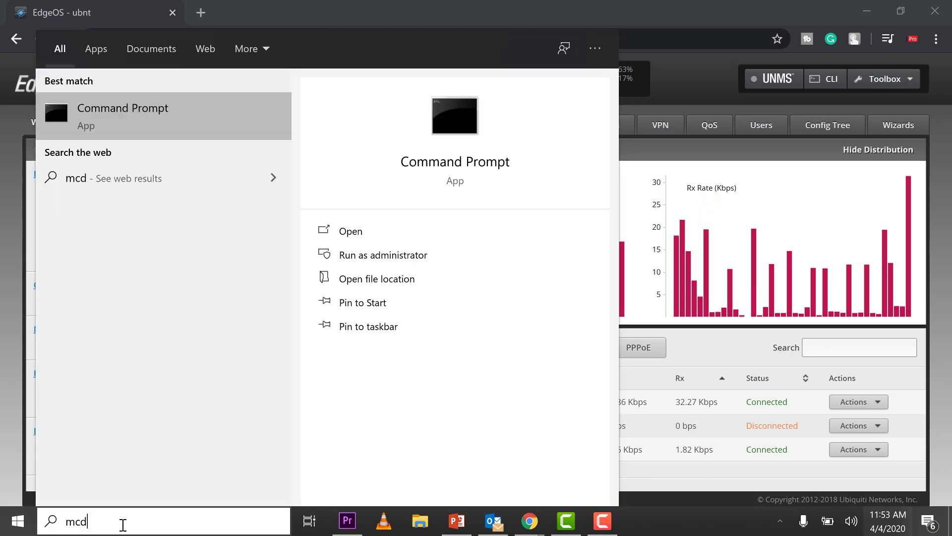
key(Return)
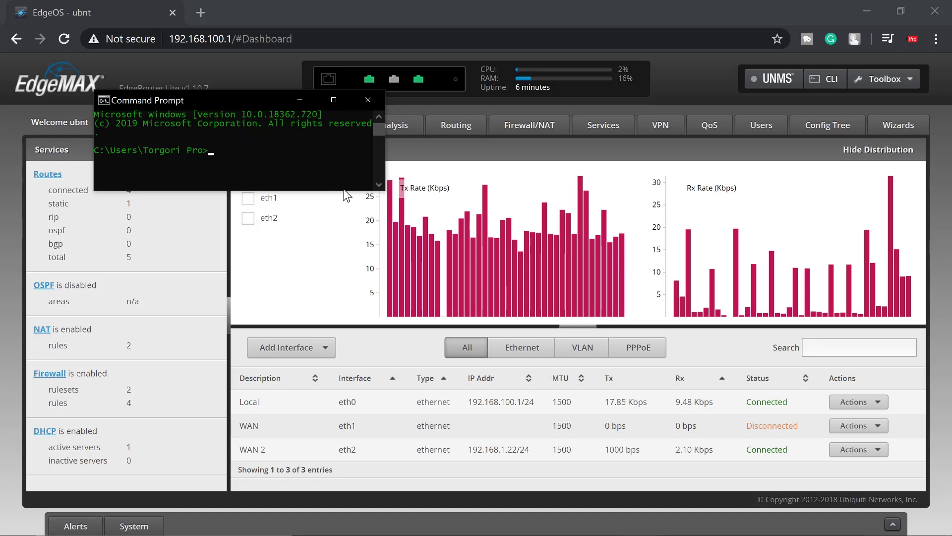
drag(344, 190, 301, 438)
click(261, 293)
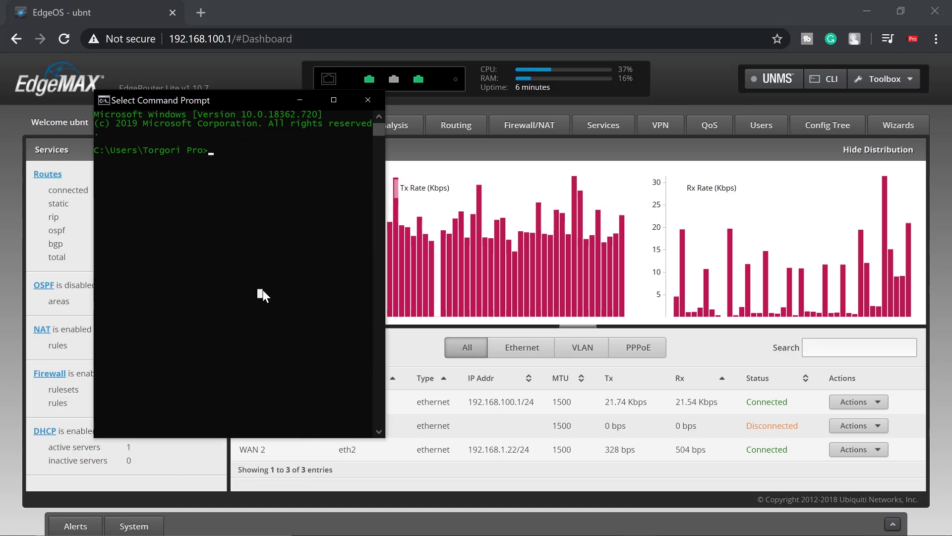
text(ping 8.8.8.8)
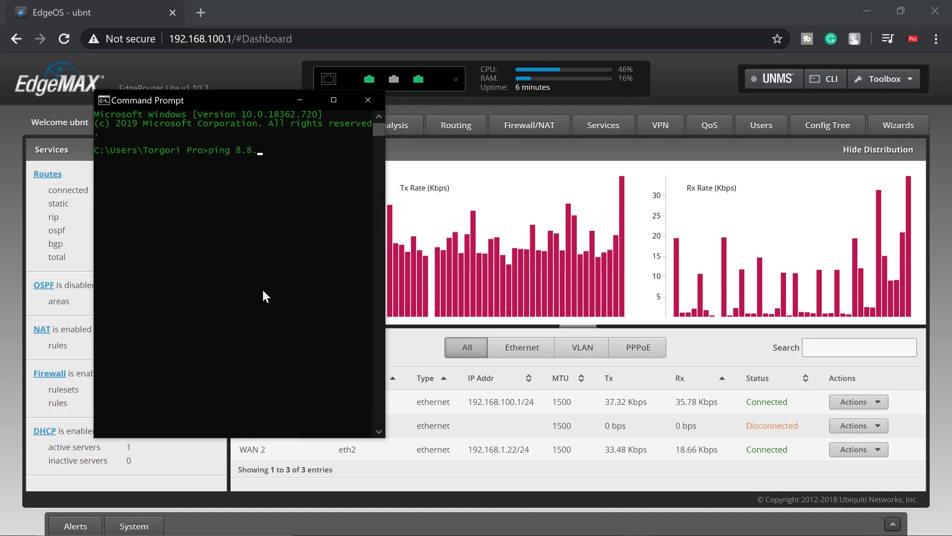
key(Return)
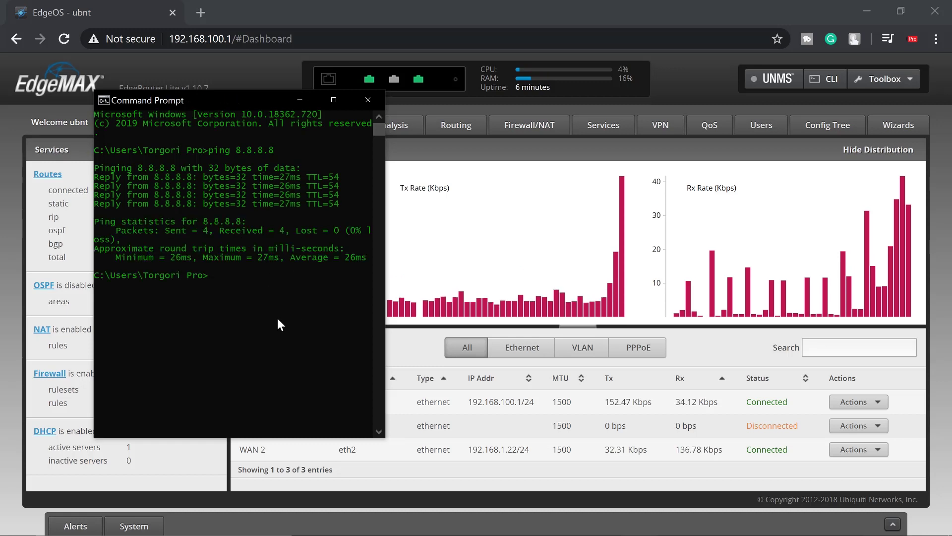
Trace the route to 8.8.8.8, confirming it passes through 192.168.1.1
text(tracert 8.8.8.8)
key(Return)
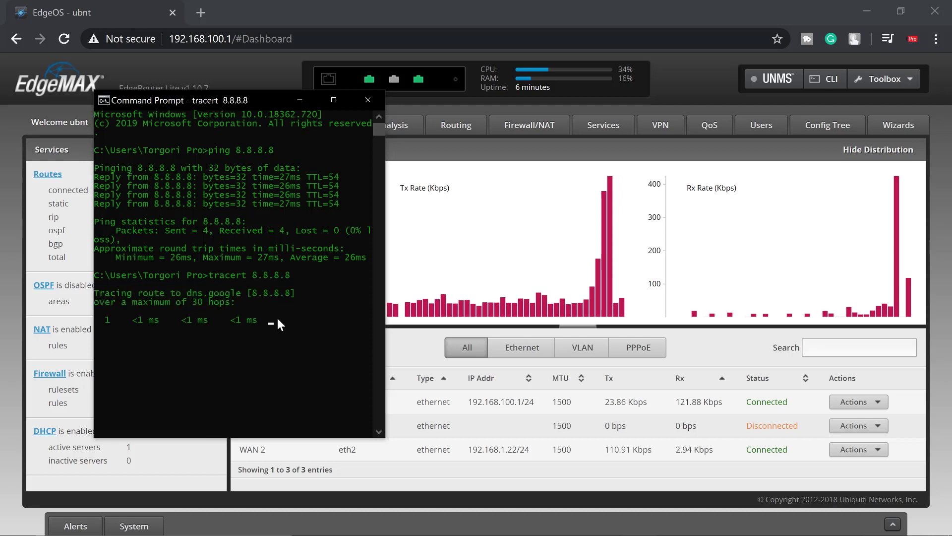
drag(97, 263, 2, 248)
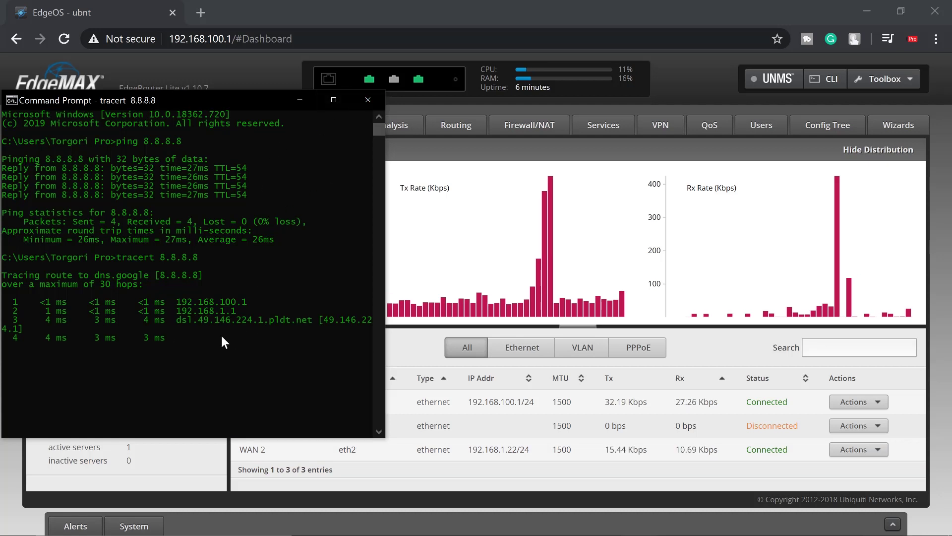
Stop the trace and start a continuous ping -t 8.8.8.8
key(ctrl+c)
key(Return)
key(Return)
key(Return)
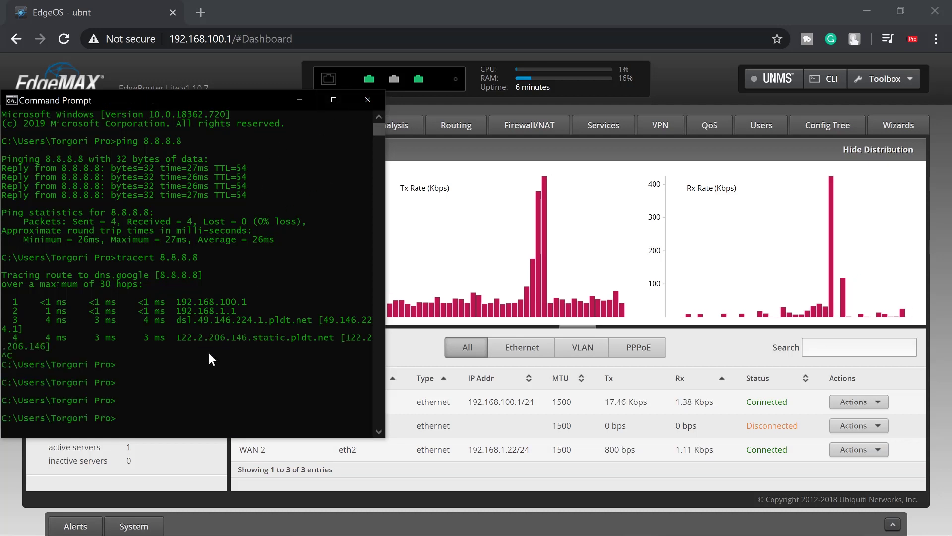
scroll(209, 353, down, 4)
scroll(218, 342, down, 1)
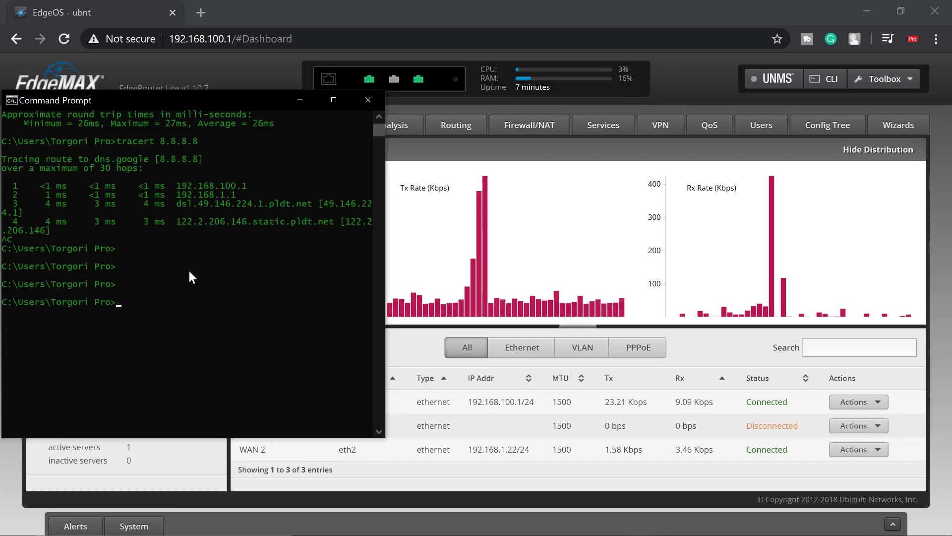
text(ping )
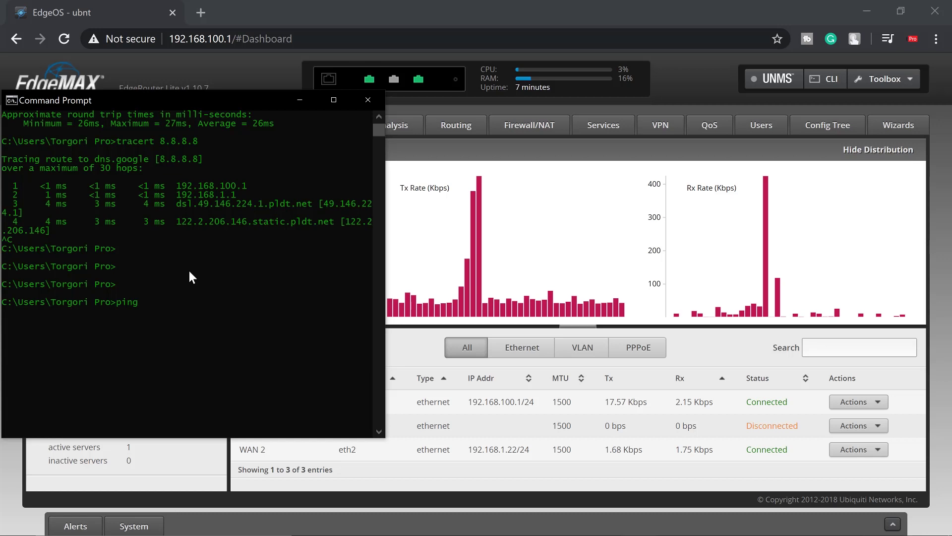
text(-t 8.8.8.8)
key(Return)
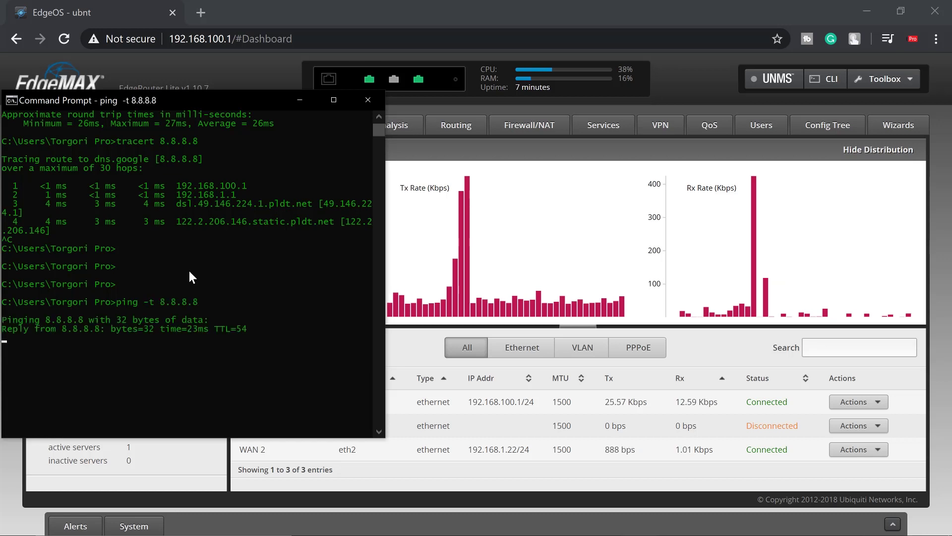